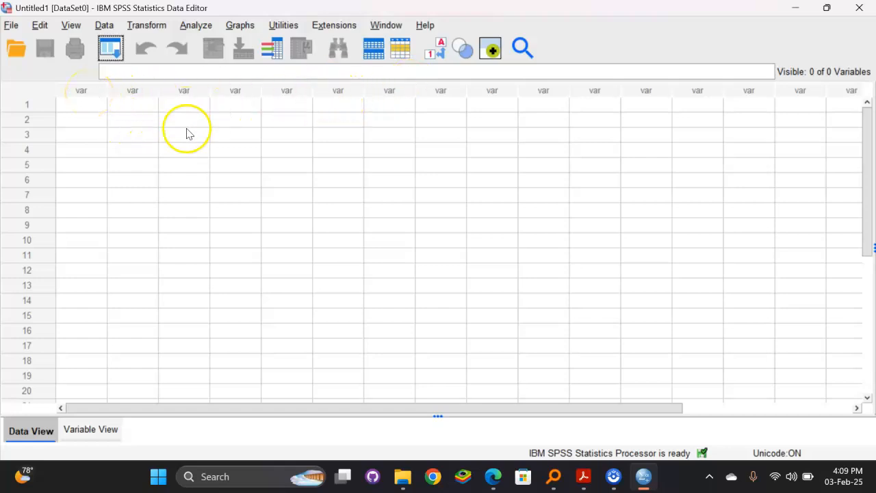
Step: Switch to Variable View and examine the available view and toolbar display options
click(89, 432)
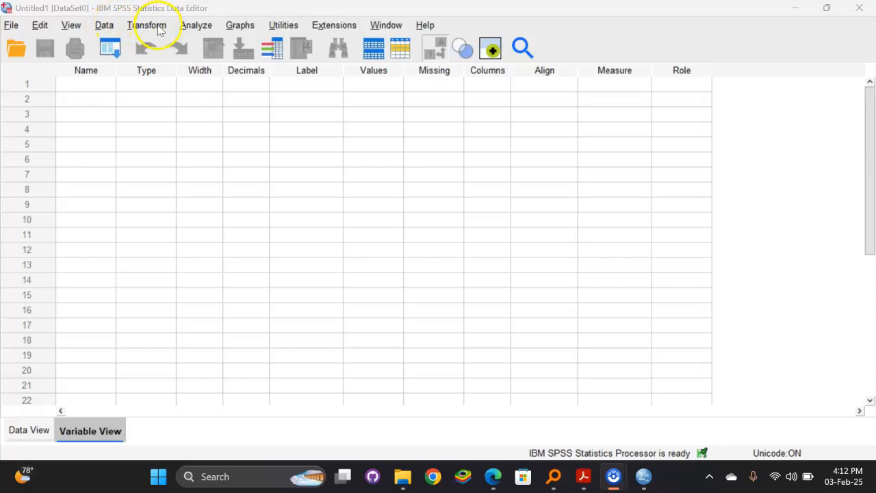
click(70, 26)
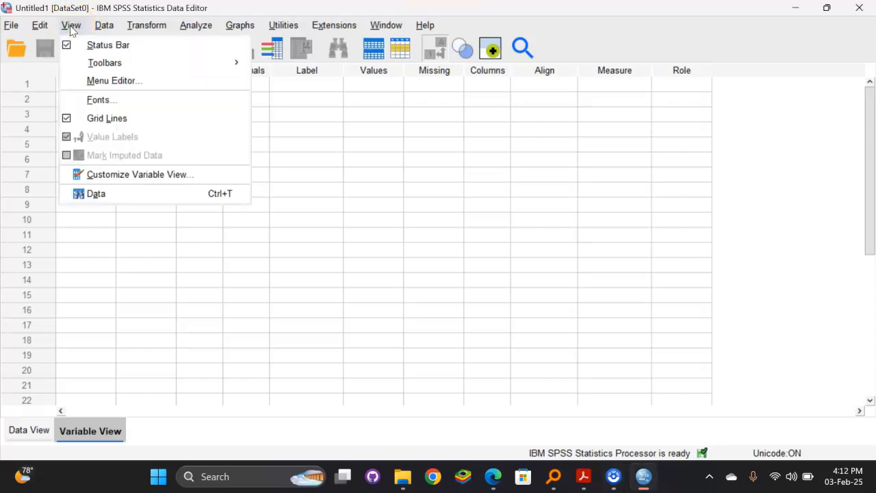
mouse_move(108, 61)
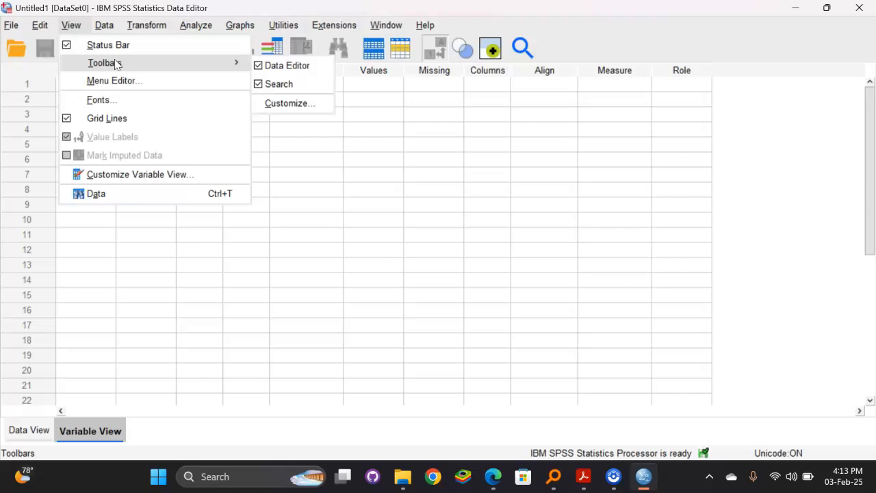
click(59, 426)
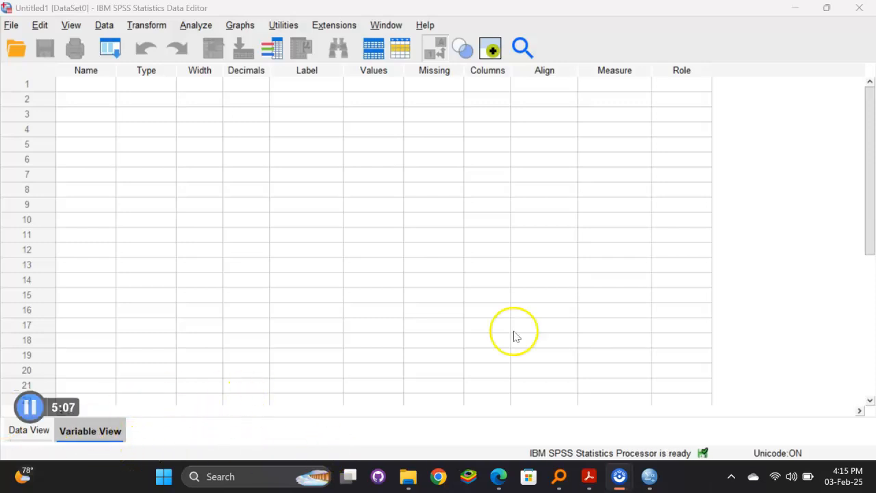
Step: Switch to the Session 1 PDF in Acrobat and read from the SPSS components through creating a new dataset and entering data
mouse_move(582, 483)
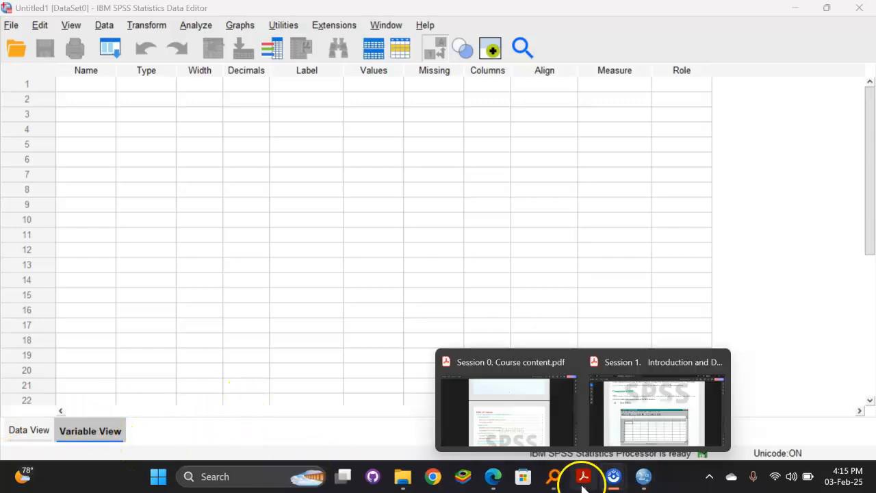
click(606, 407)
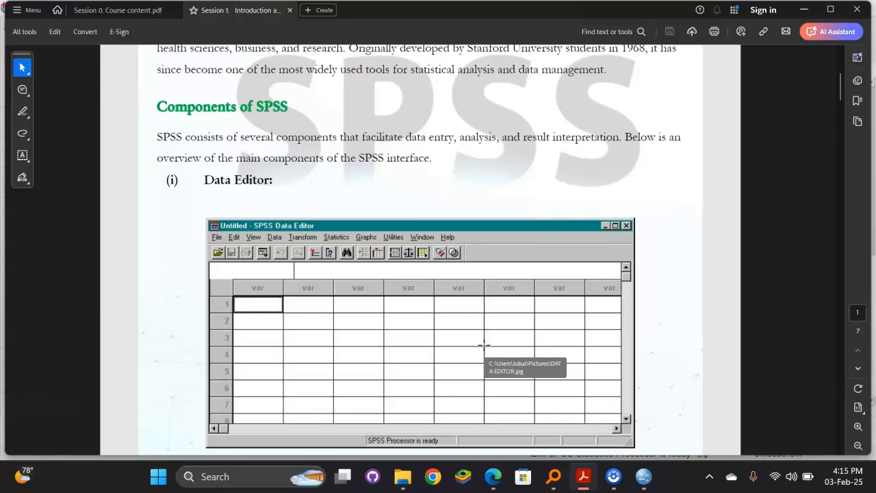
scroll(372, 244, down, 10)
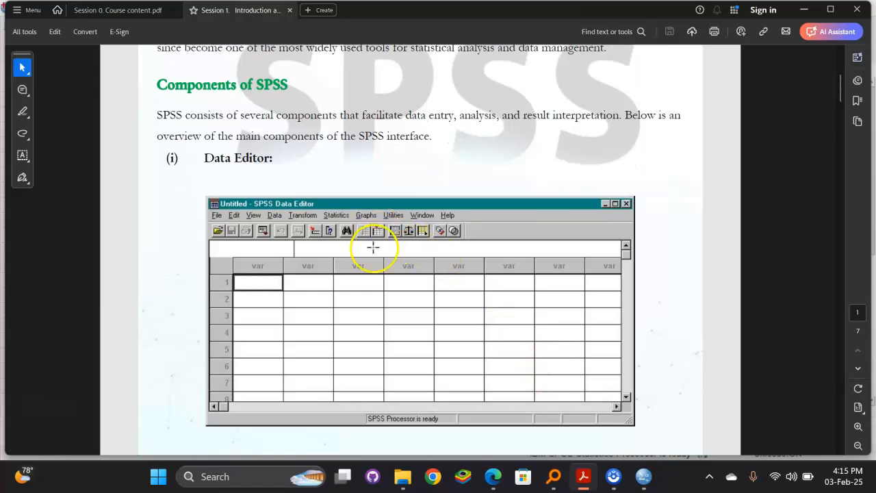
scroll(370, 255, down, 12)
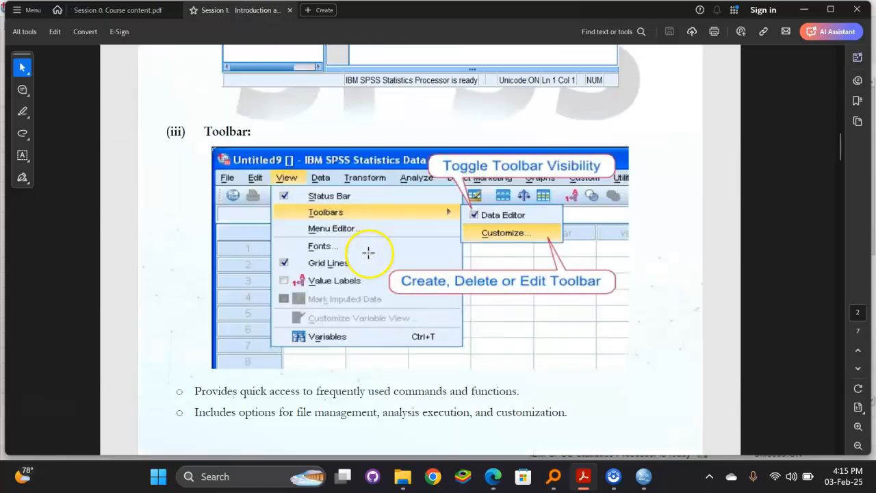
scroll(367, 252, down, 12)
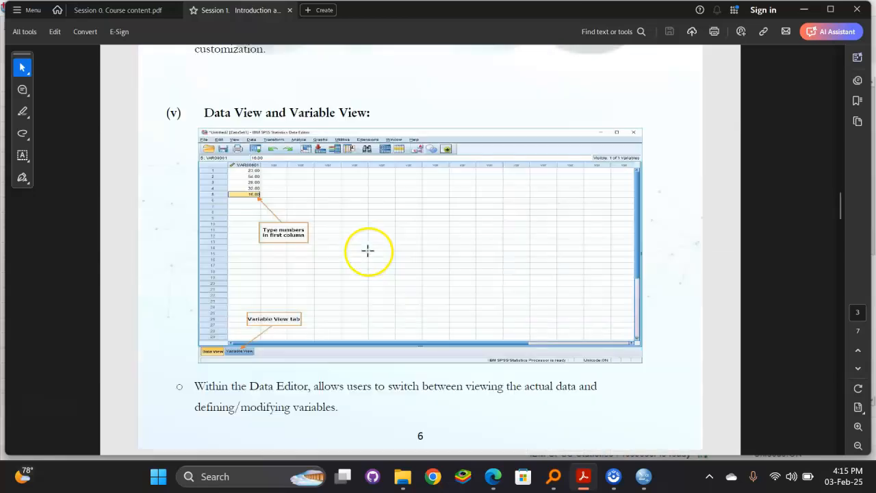
scroll(368, 252, down, 12)
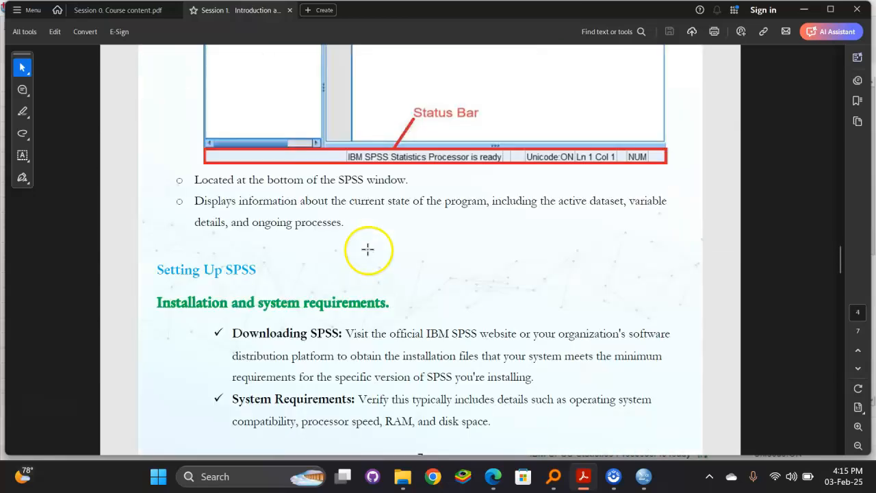
scroll(367, 252, down, 10)
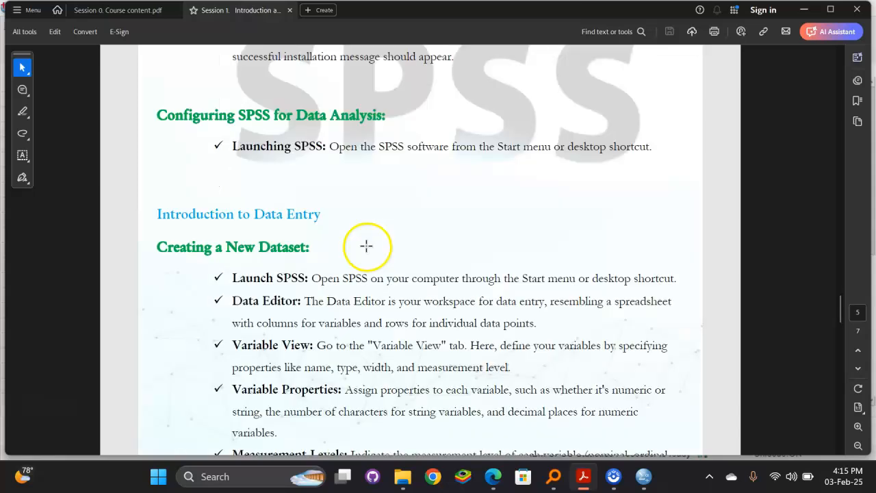
scroll(366, 241, down, 10)
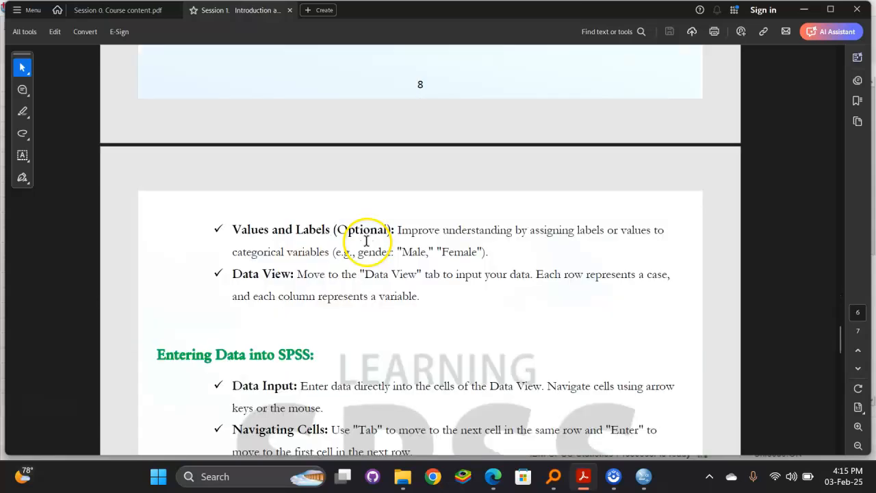
scroll(364, 227, up, 2)
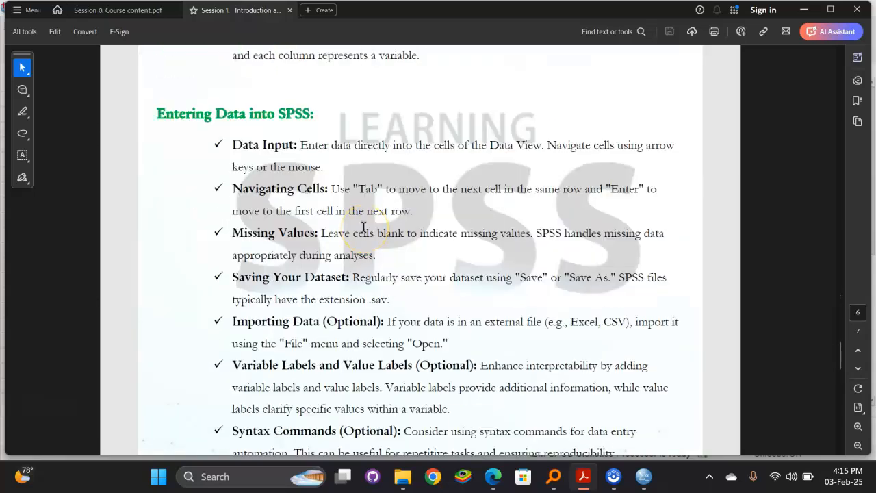
scroll(406, 230, up, 12)
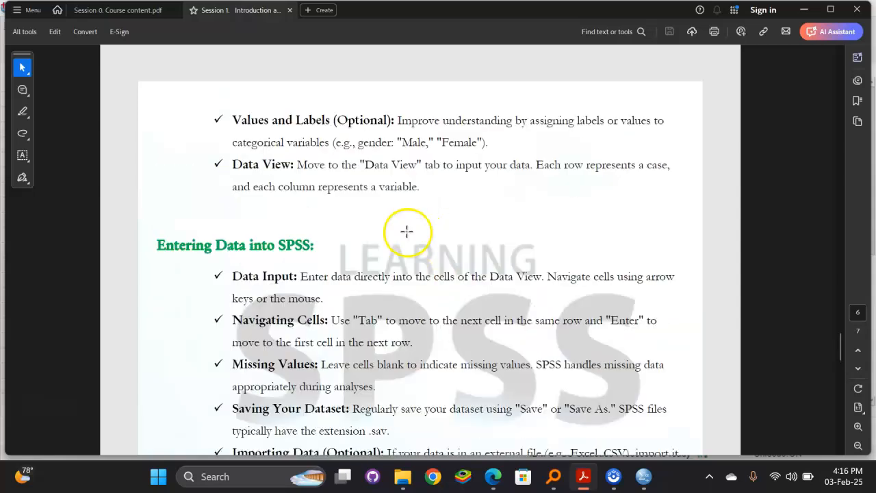
scroll(410, 229, up, 6)
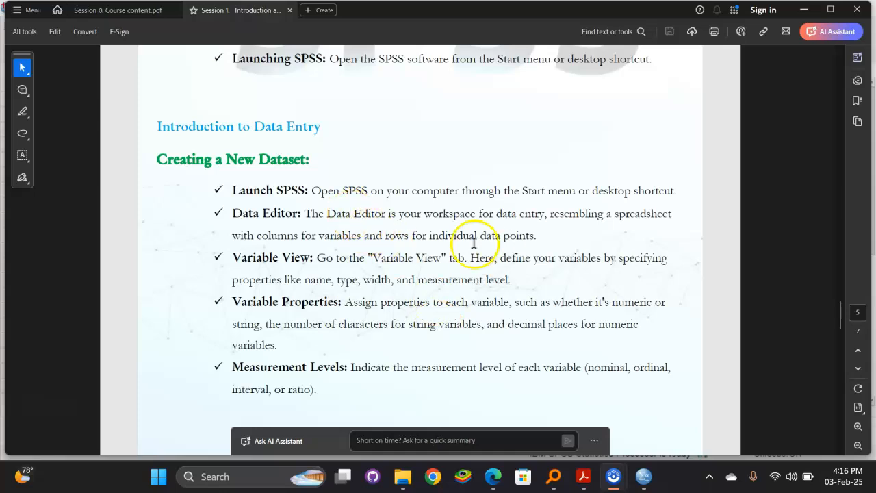
Step: Return to SPSS and compare Data View with Variable View, finishing in Variable View
click(643, 476)
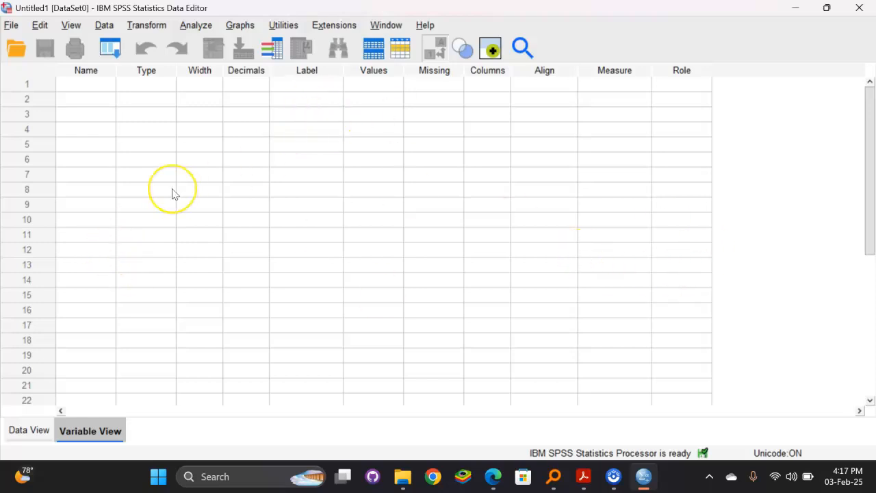
click(22, 432)
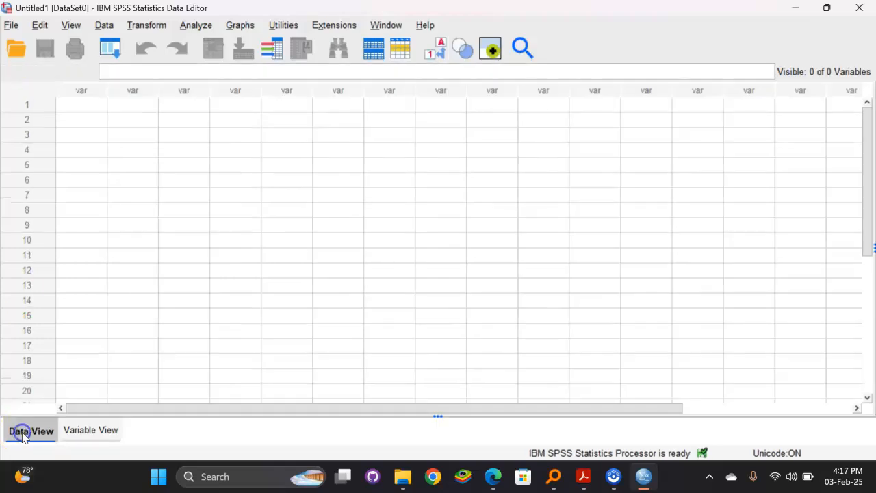
click(98, 434)
click(113, 432)
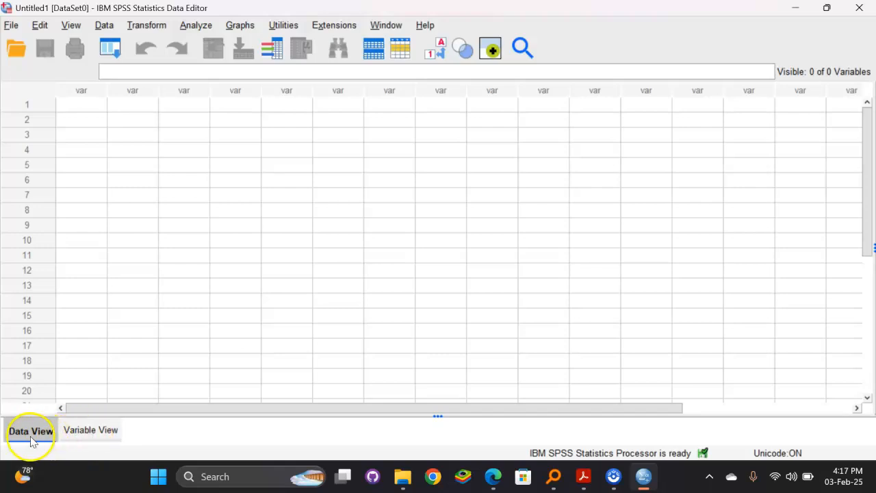
click(77, 430)
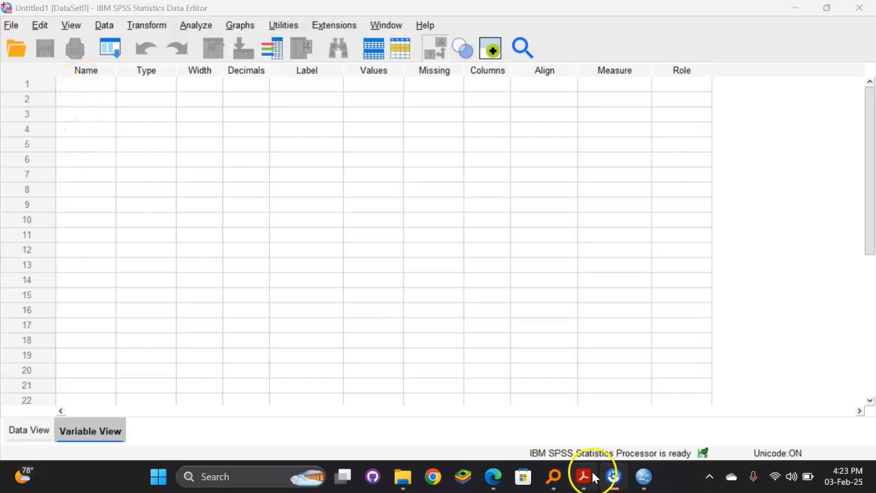
Step: Switch to the Session 1 PDF in Acrobat and read the variable list in the Practical Example section
mouse_move(580, 480)
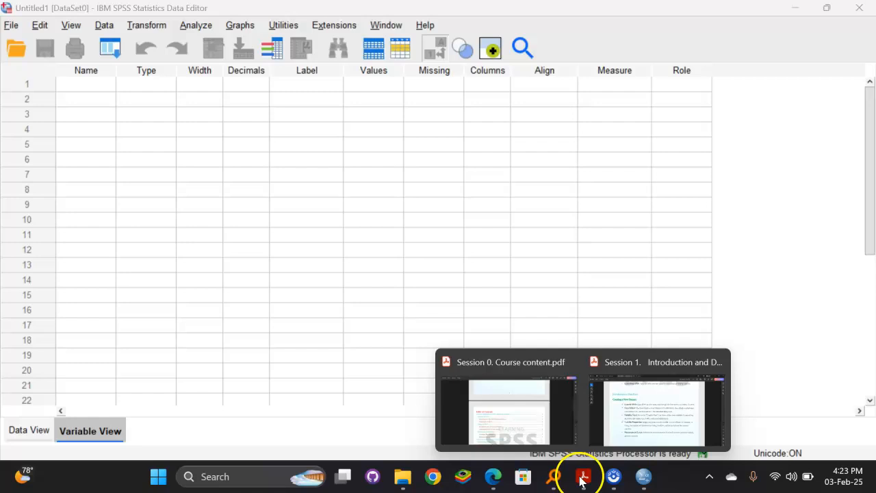
click(636, 417)
scroll(362, 274, down, 4)
scroll(361, 277, down, 12)
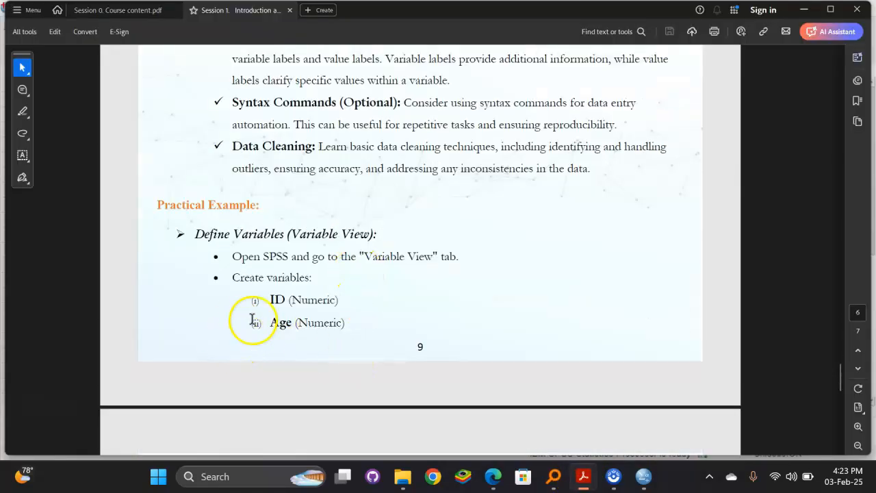
scroll(284, 328, down, 3)
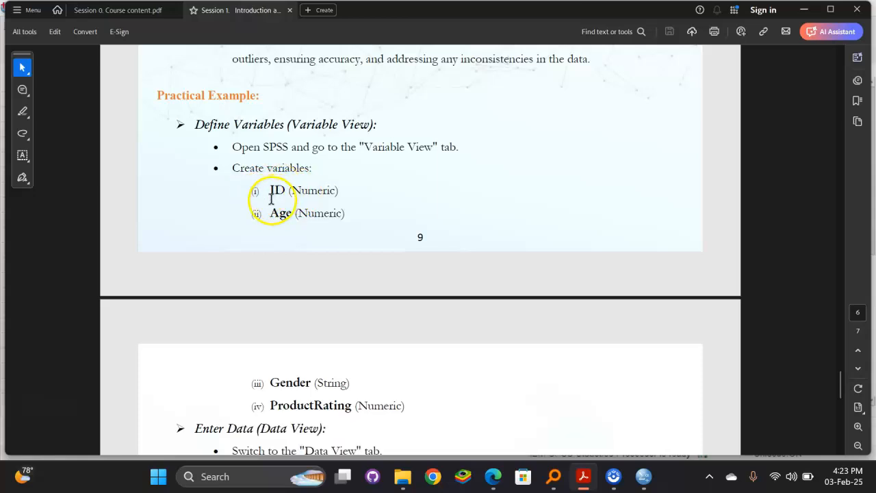
Step: Return to SPSS and name the first variable ID in Variable View
mouse_move(640, 480)
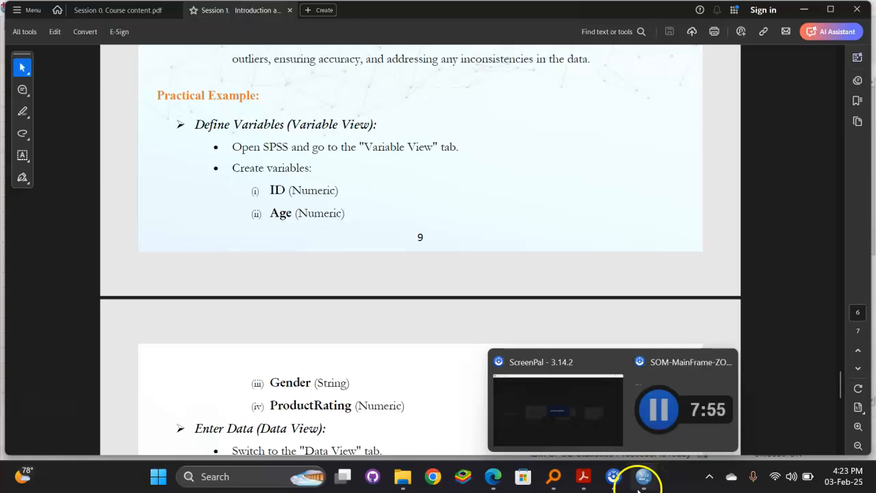
click(644, 478)
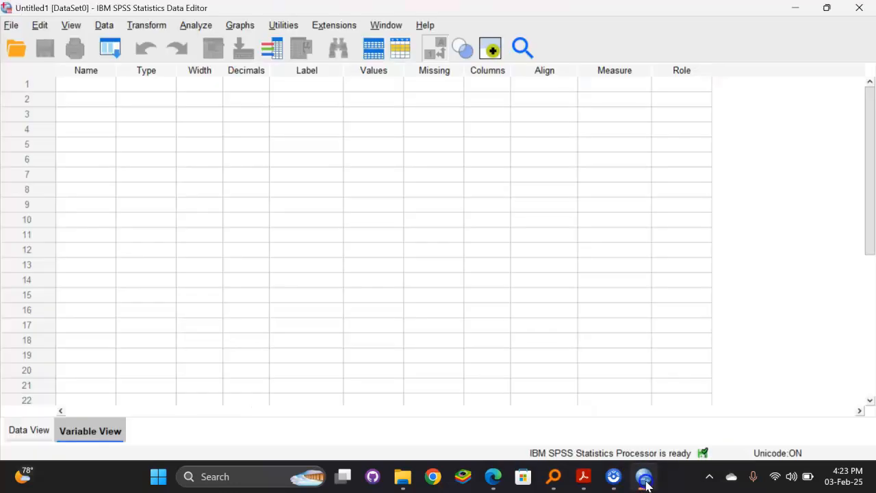
click(86, 82)
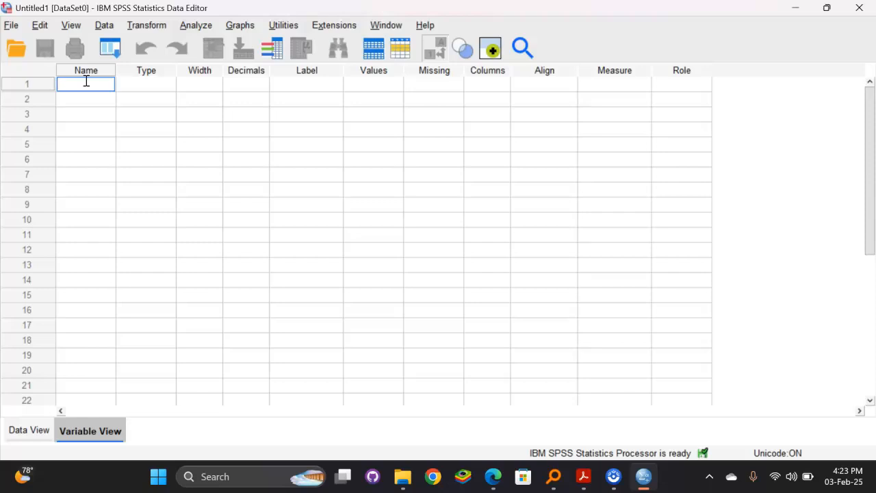
text(1D)
click(45, 8)
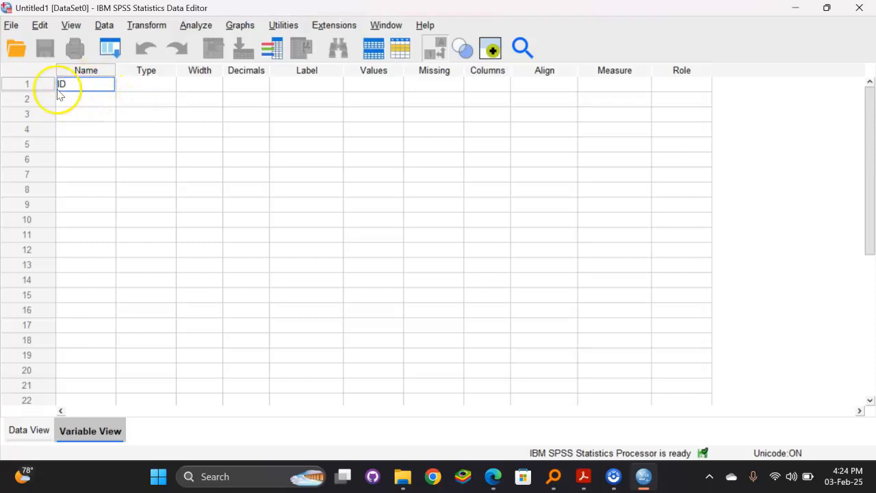
Step: Open the ID variable's type settings and accept Numeric as its type
click(144, 86)
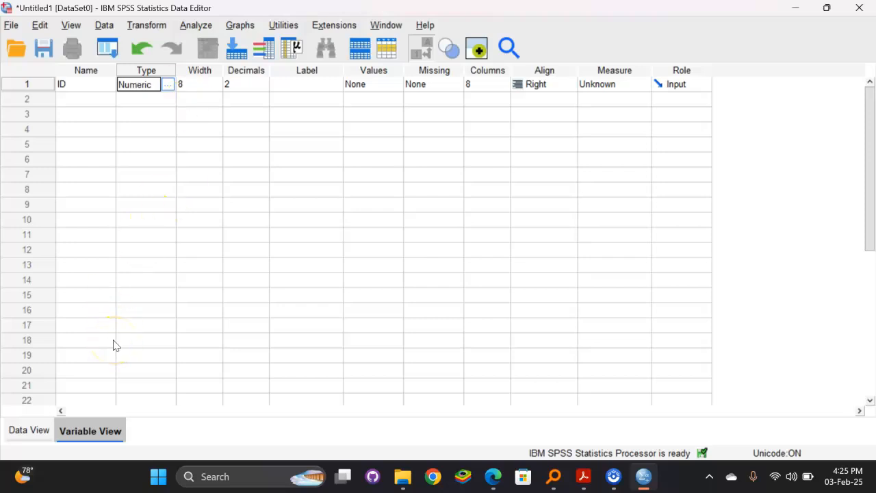
click(169, 85)
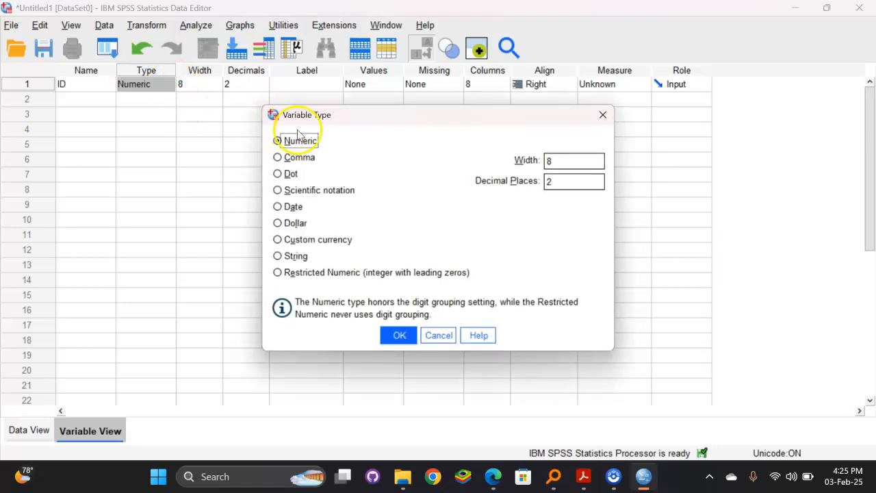
click(400, 336)
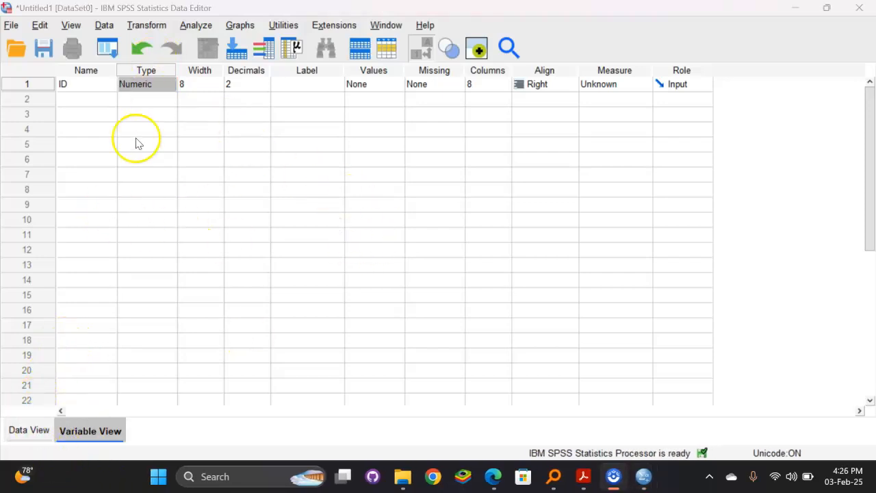
click(155, 85)
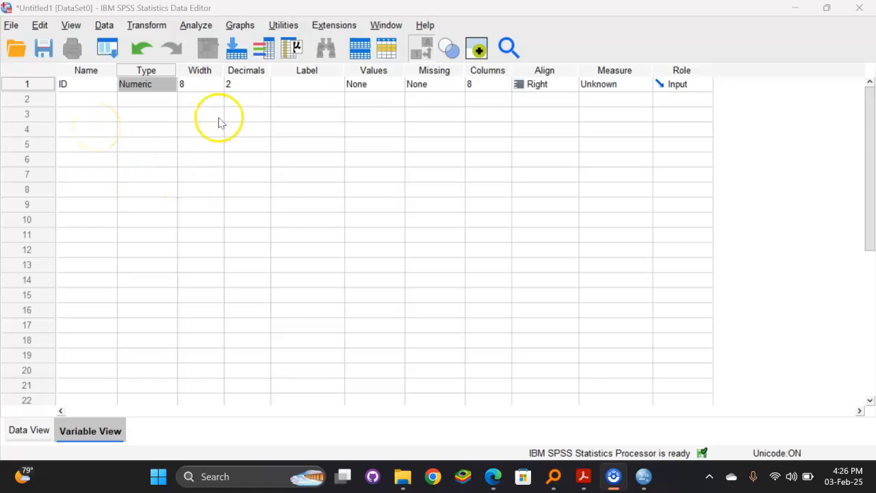
Step: Set the width of the ID variable to 3
click(203, 83)
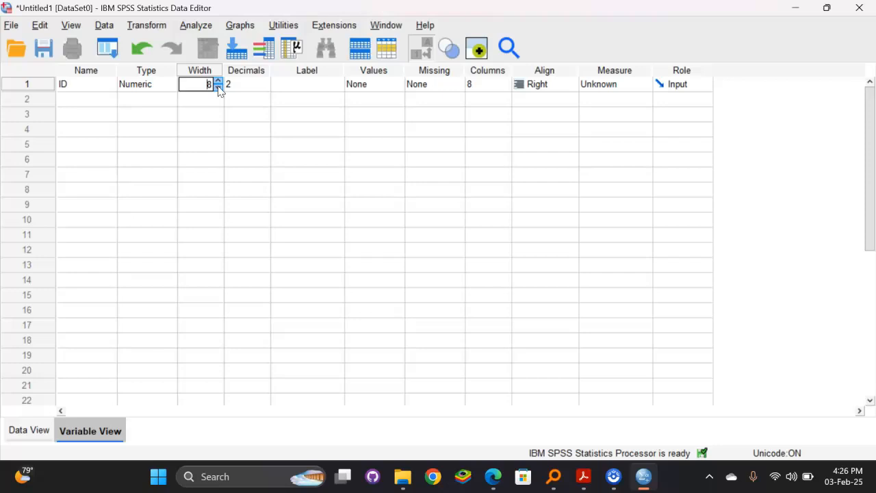
click(218, 88)
click(218, 88)
click(218, 88)
click(218, 88)
click(218, 88)
click(204, 89)
Step: Set the ID variable's decimals to 0 and select its empty Label cell
click(256, 87)
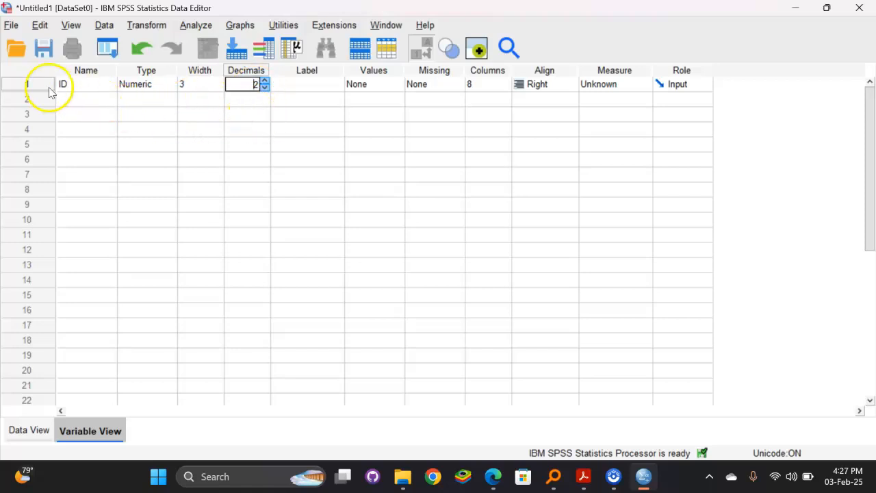
click(264, 88)
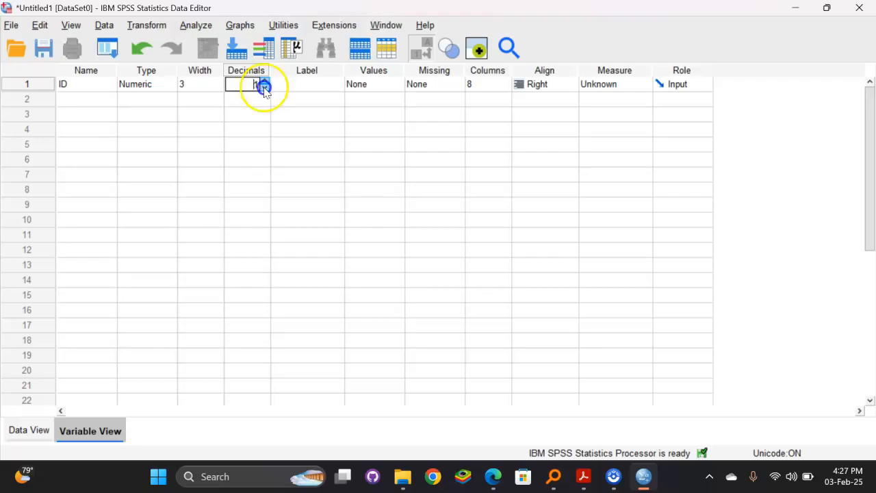
click(264, 87)
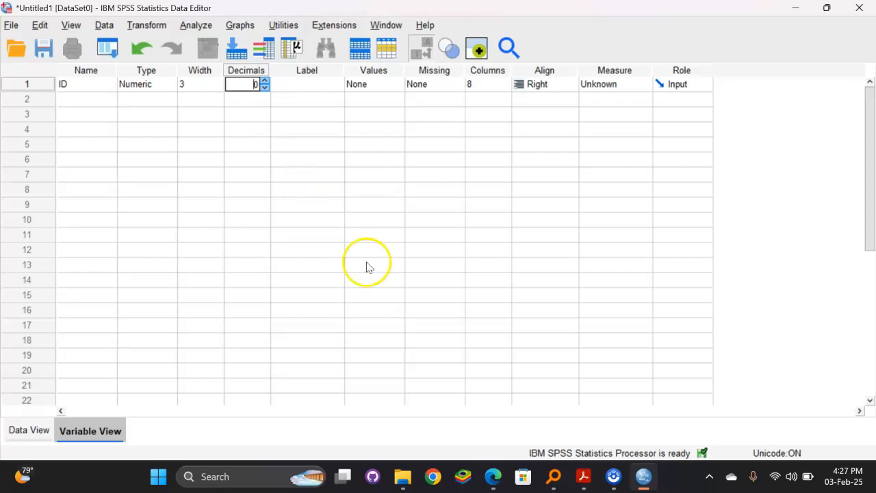
click(298, 83)
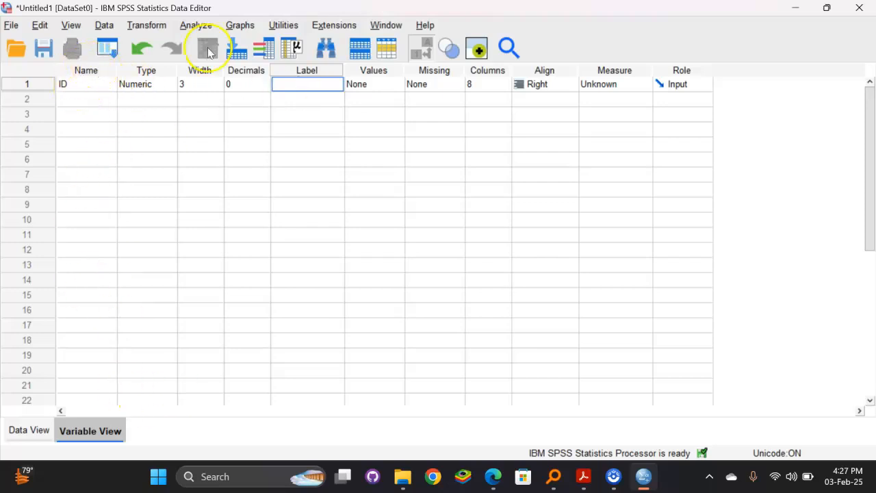
Step: Enter ID as the label of the ID variable
click(295, 84)
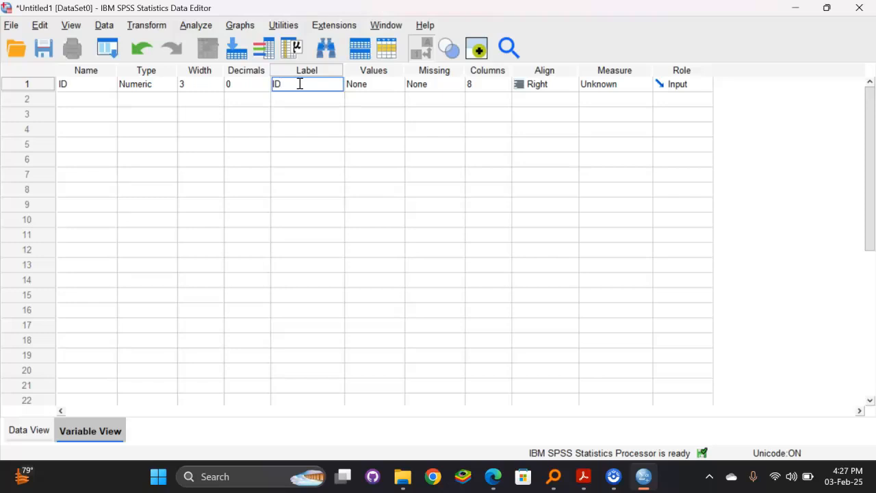
click(385, 99)
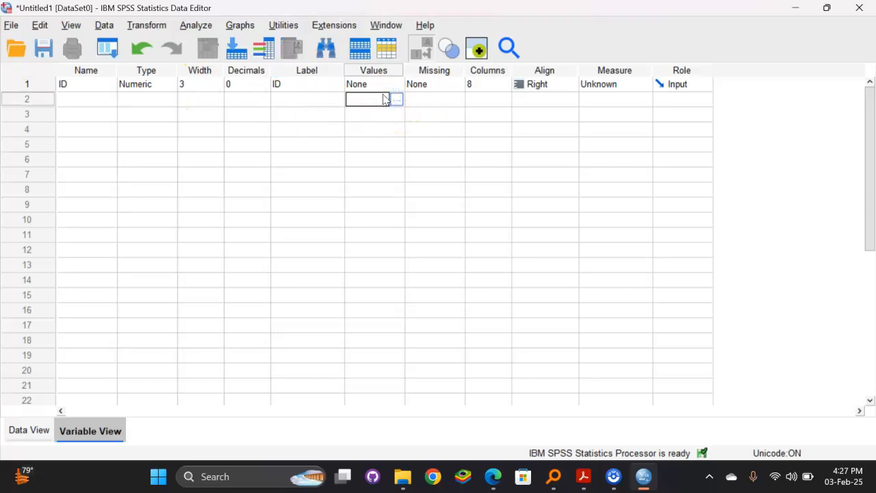
Step: Go through the ID variable's Values, Missing, Columns and Align settings one by one
click(376, 87)
click(373, 83)
click(385, 48)
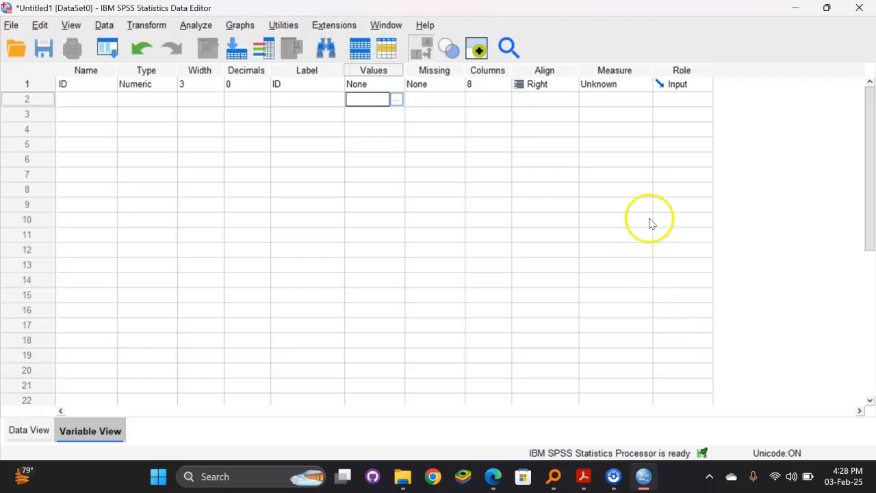
click(384, 83)
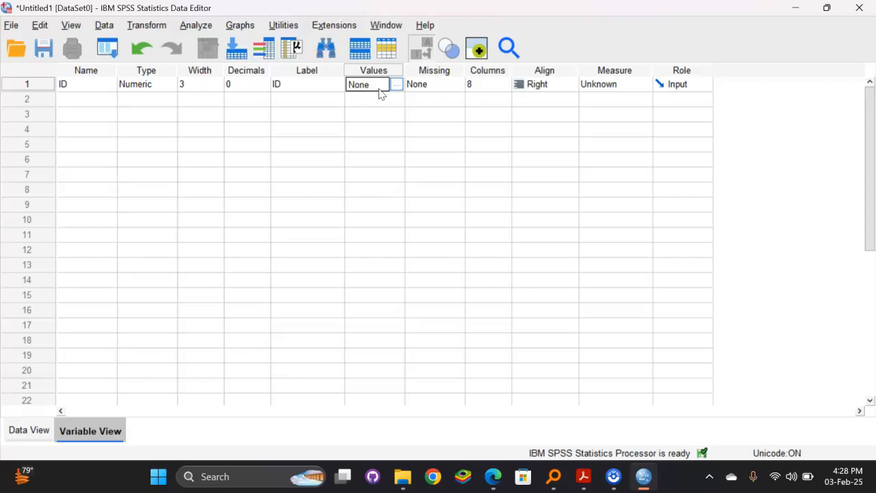
click(430, 70)
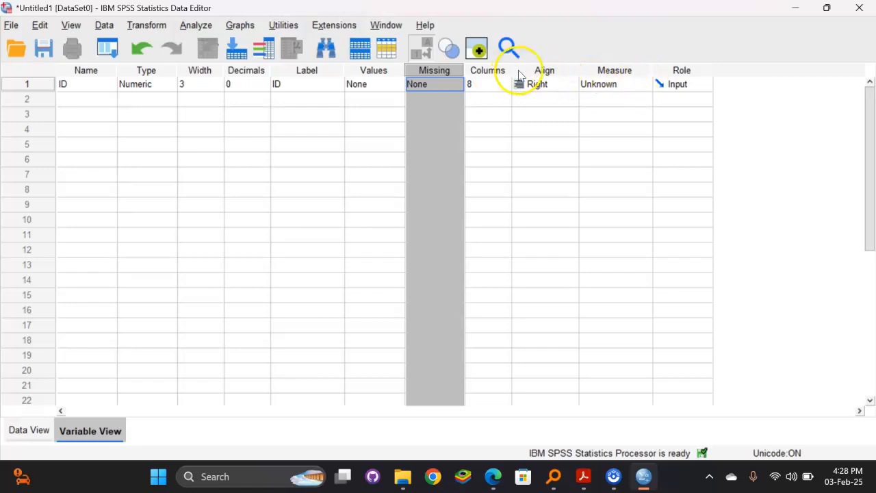
click(488, 71)
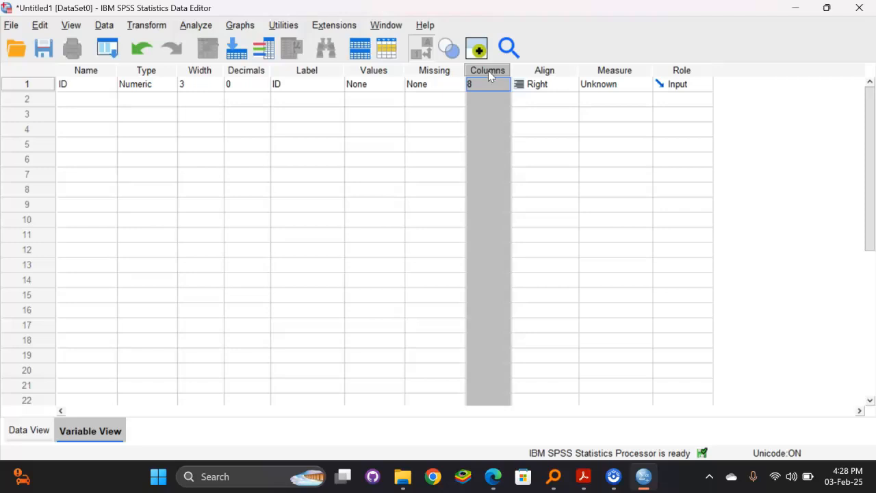
click(561, 74)
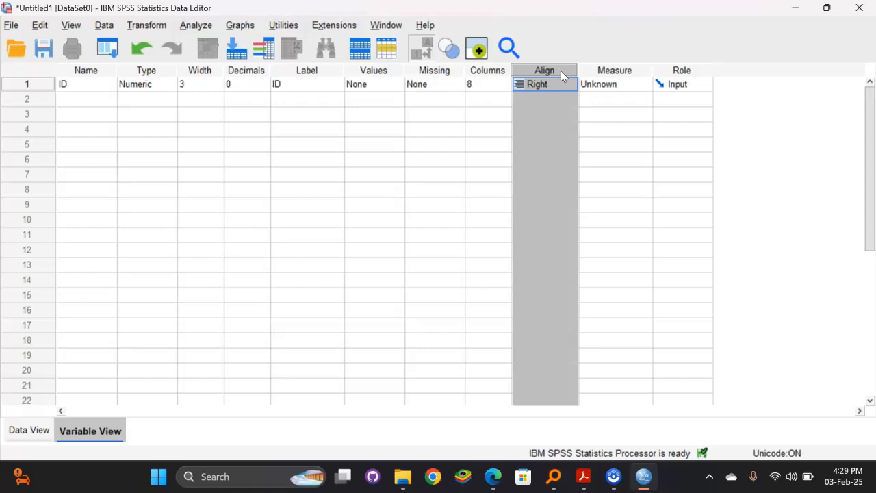
Step: Set the ID variable's measurement level to Scale after reviewing the Scale, Ordinal and Nominal options
click(623, 71)
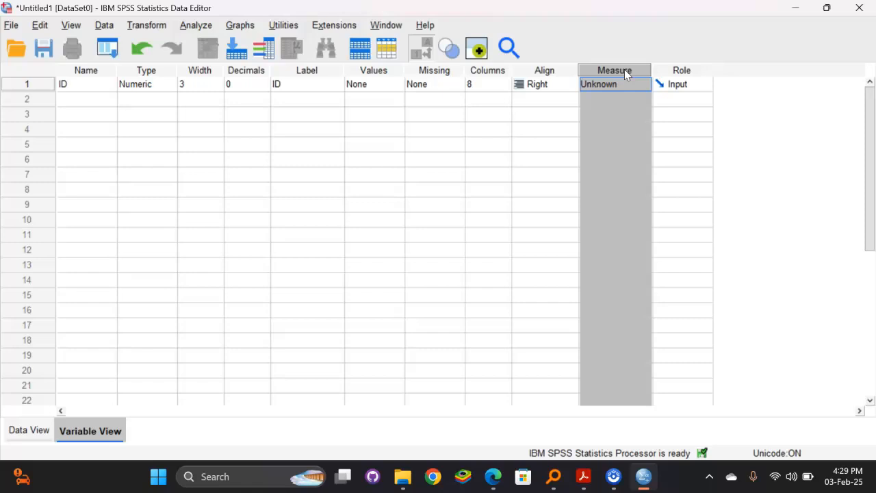
click(629, 83)
click(625, 83)
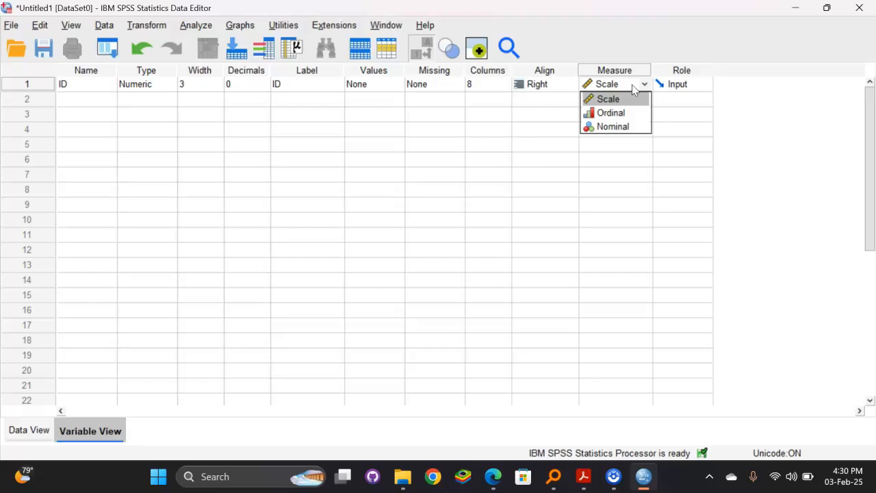
key(Down)
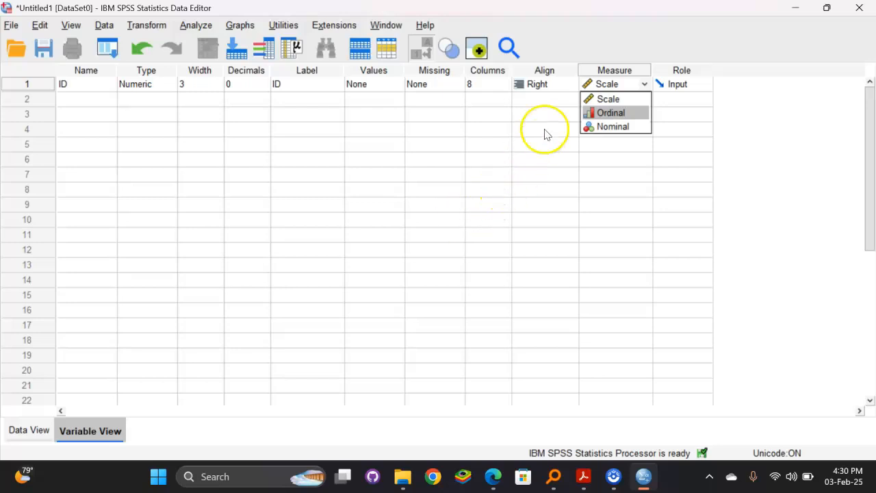
click(617, 101)
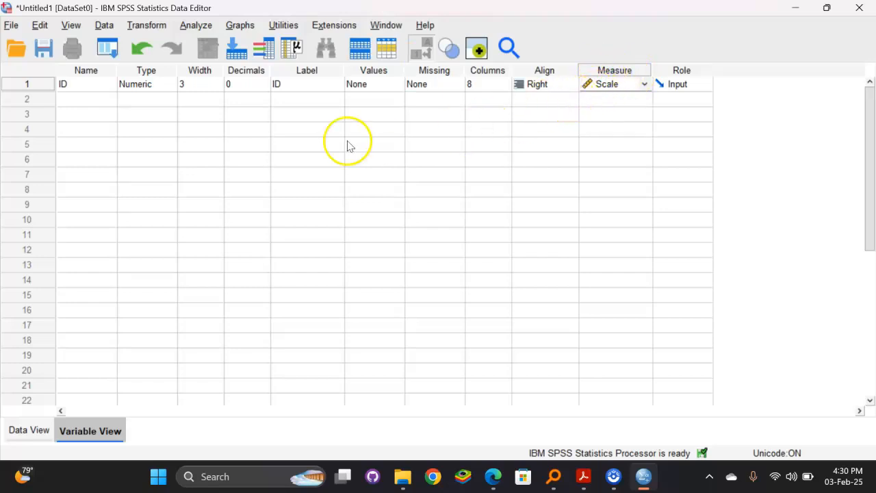
click(141, 140)
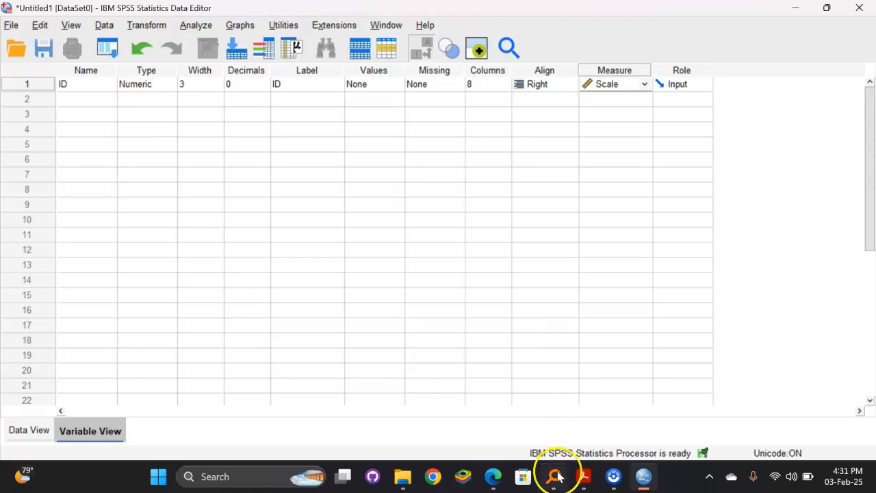
Step: Switch to the Session 1 PDF in Acrobat and check which variables the practical example requires
click(583, 475)
click(646, 434)
scroll(434, 368, down, 5)
scroll(419, 350, up, 2)
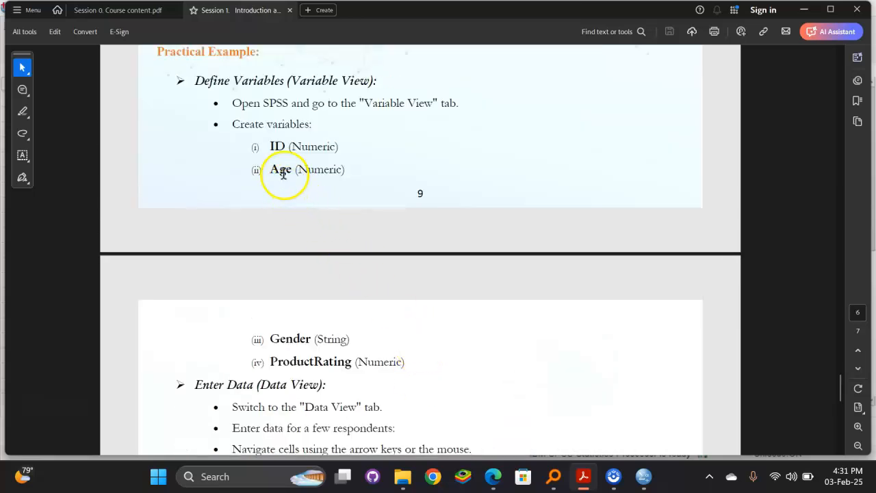
Step: Return to SPSS and name the second variable AGE, keeping Numeric as its type
mouse_move(589, 482)
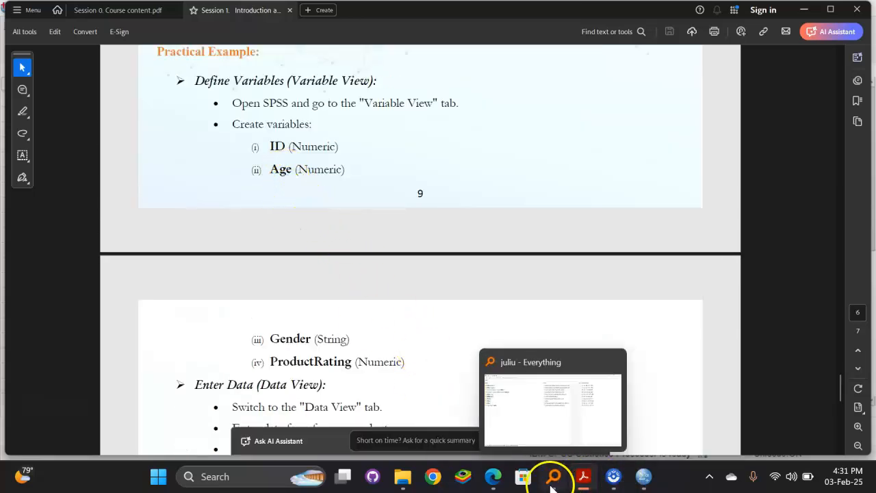
click(643, 477)
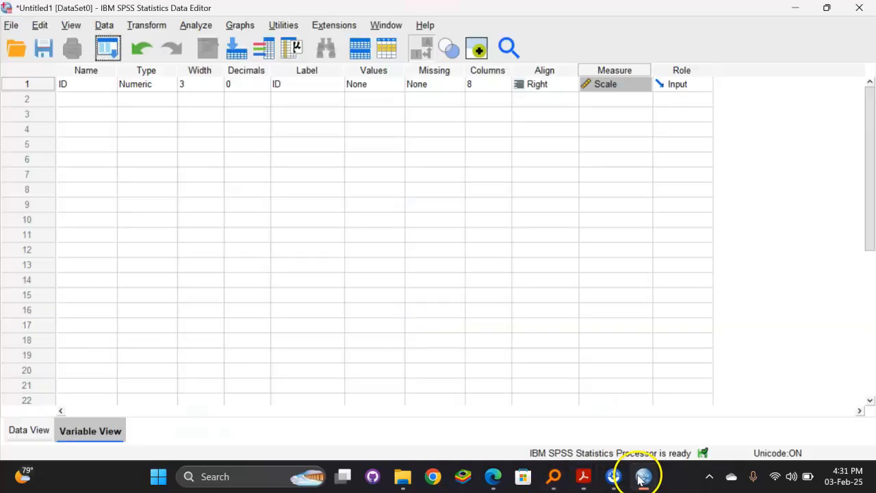
click(85, 100)
text(AGE)
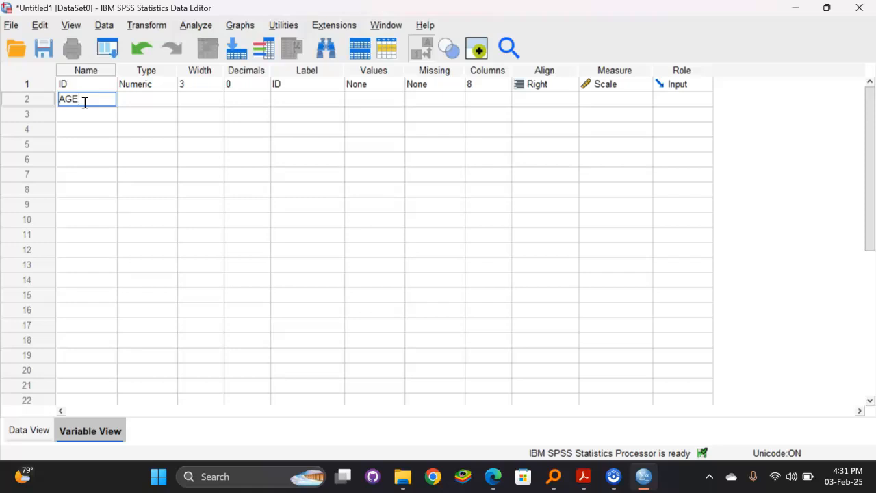
click(148, 99)
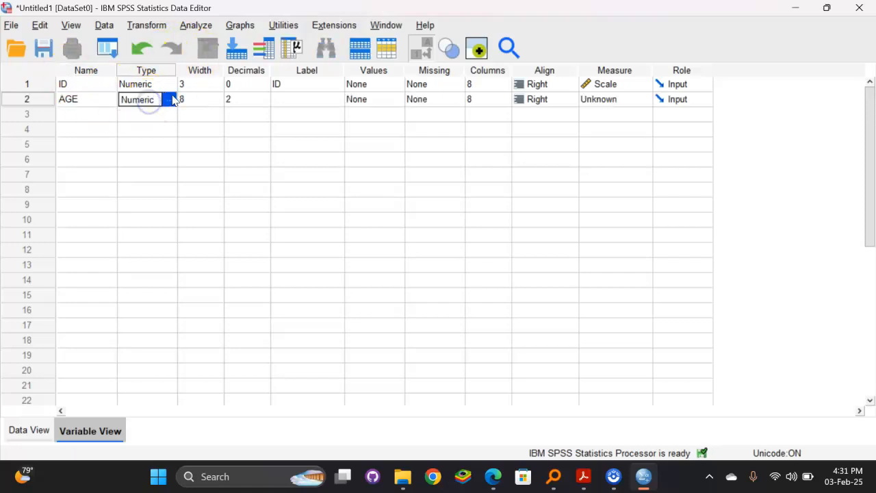
click(152, 129)
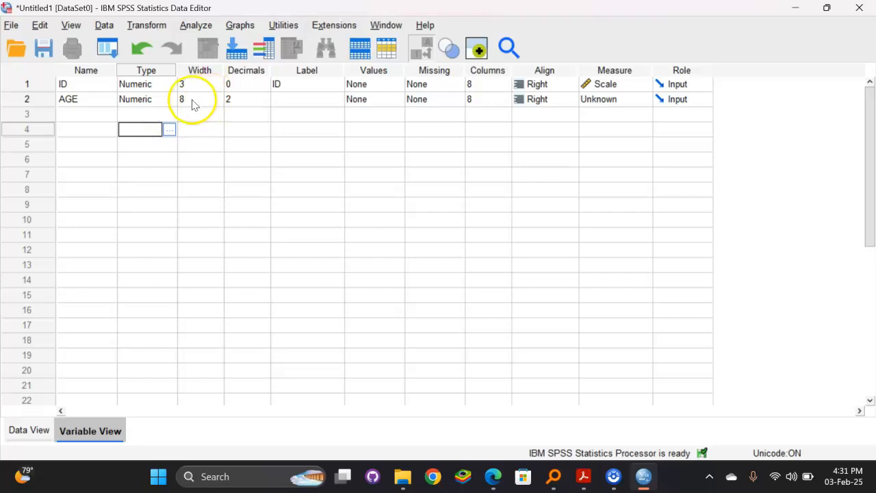
Step: Set the width of the AGE variable to 3
click(198, 99)
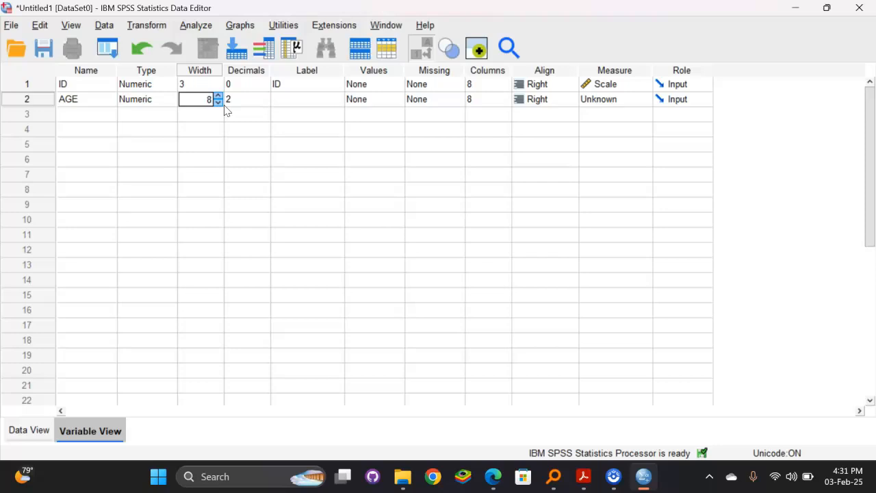
click(234, 292)
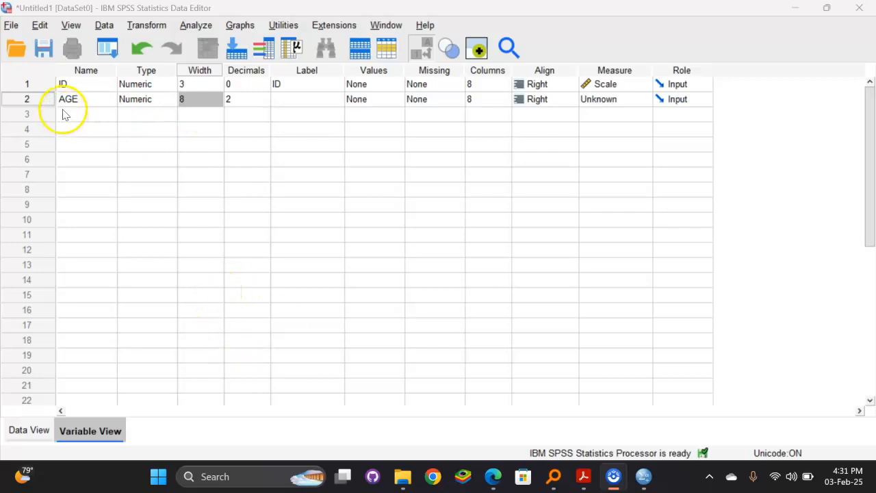
click(217, 99)
click(218, 104)
click(219, 104)
click(218, 103)
click(219, 103)
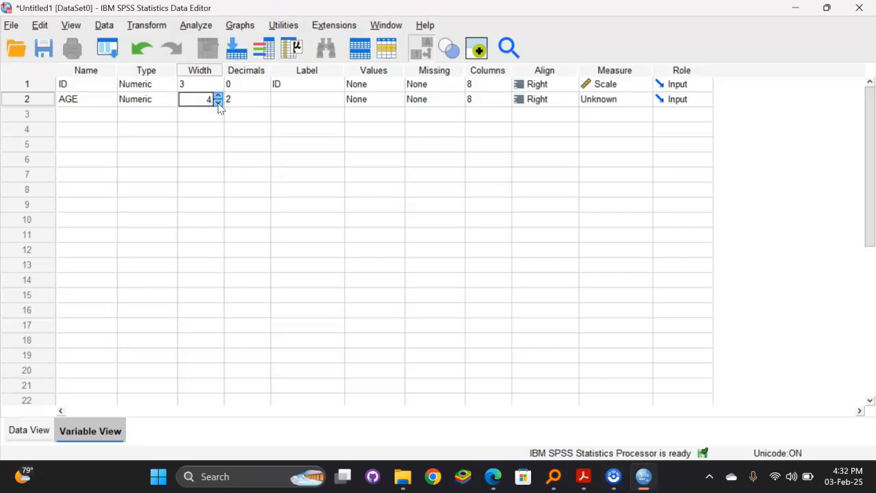
click(218, 103)
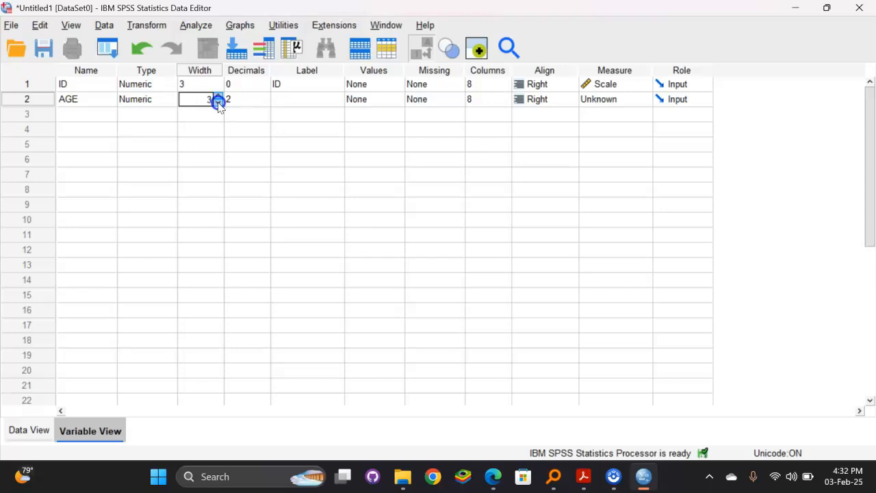
click(272, 157)
Step: Try 0 decimals for the AGE variable and set the decimals back to 2
click(256, 100)
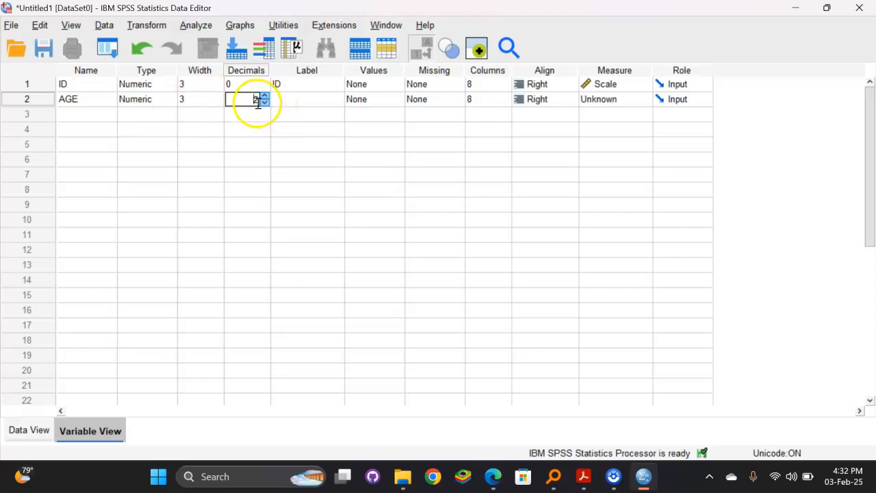
double_click(266, 102)
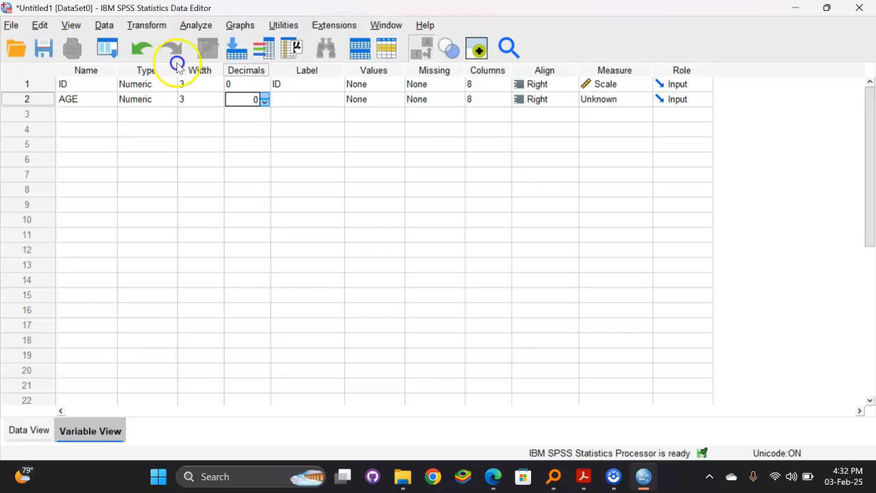
double_click(266, 96)
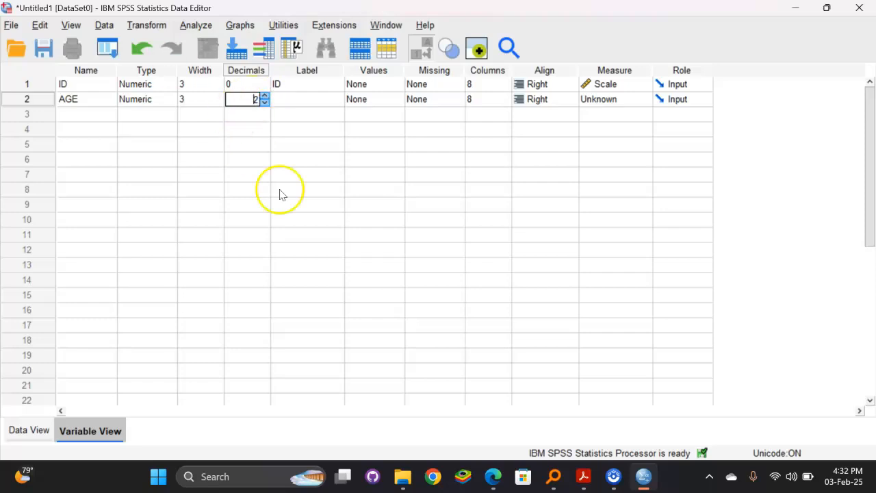
Step: Enter "Age of Repondents" as the label of the AGE variable
click(304, 99)
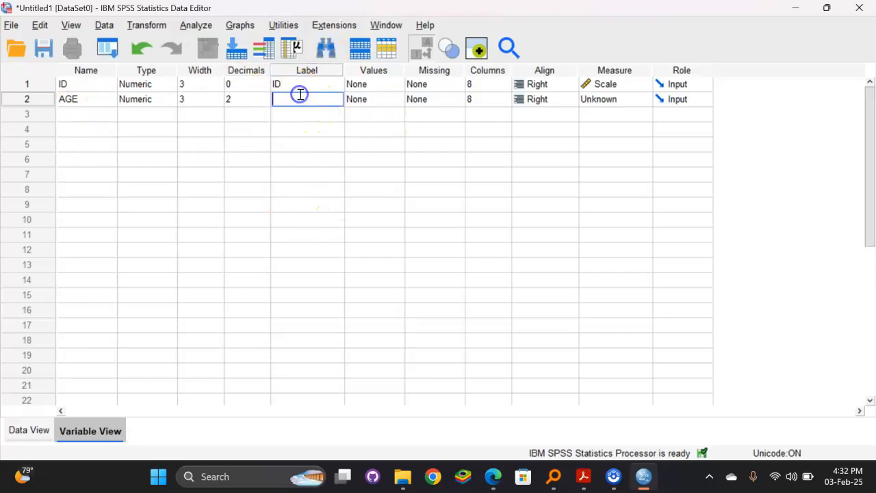
click(299, 100)
click(299, 99)
text(Age of Repond)
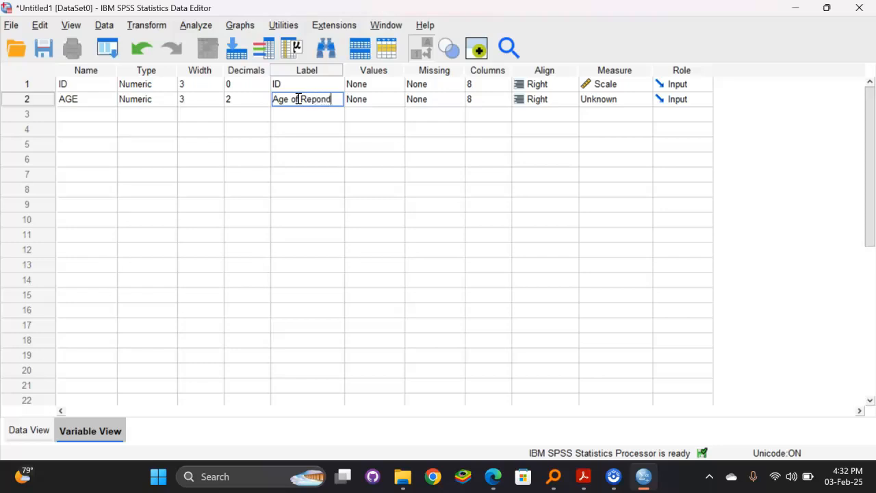
text(ts)
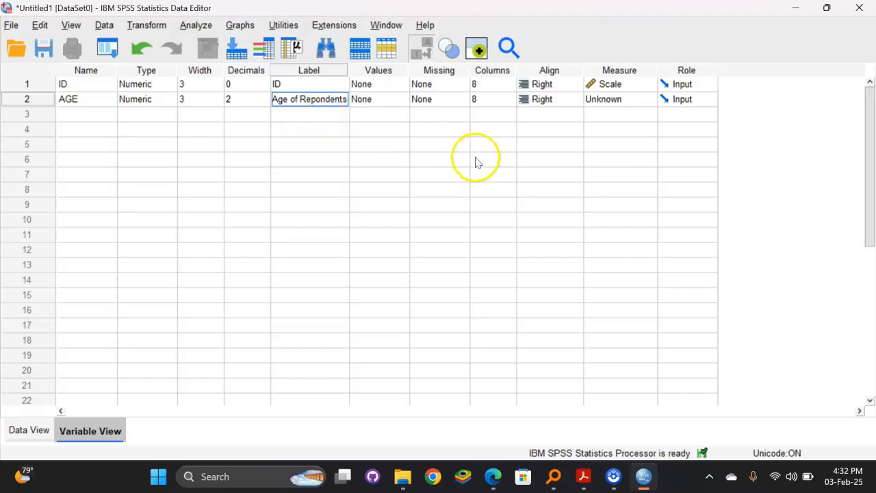
Step: View the Value Labels settings of the AGE variable and close them without adding any labels
click(384, 157)
double_click(385, 99)
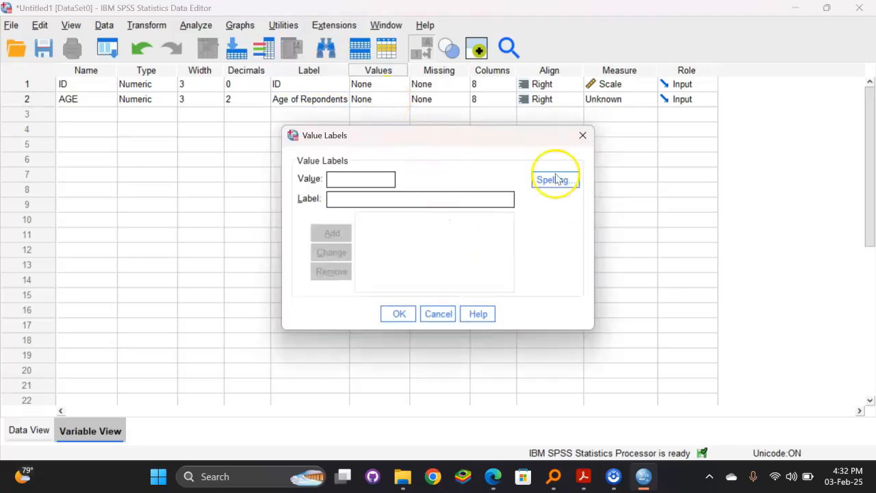
click(583, 135)
double_click(396, 99)
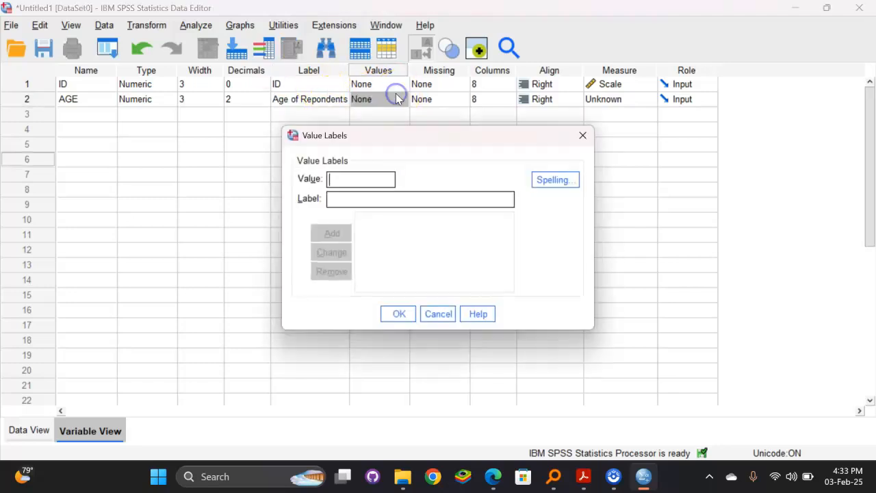
click(583, 135)
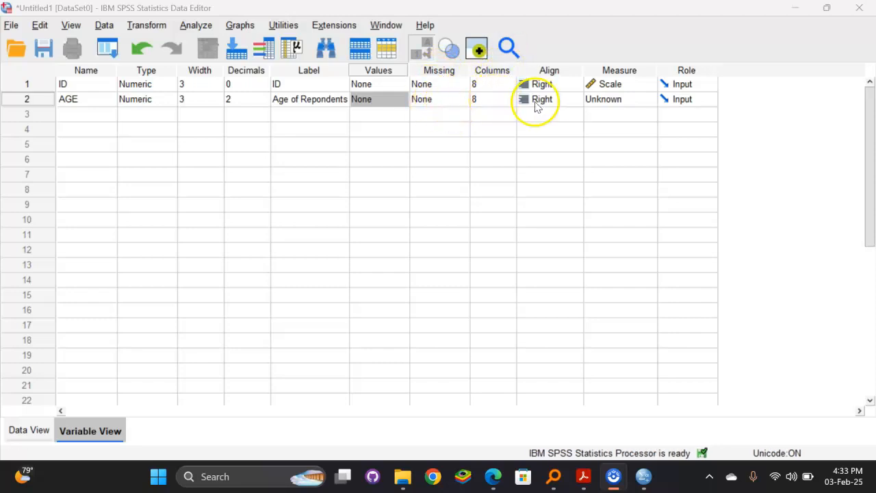
Step: Set the AGE variable's measurement level to Scale
click(625, 101)
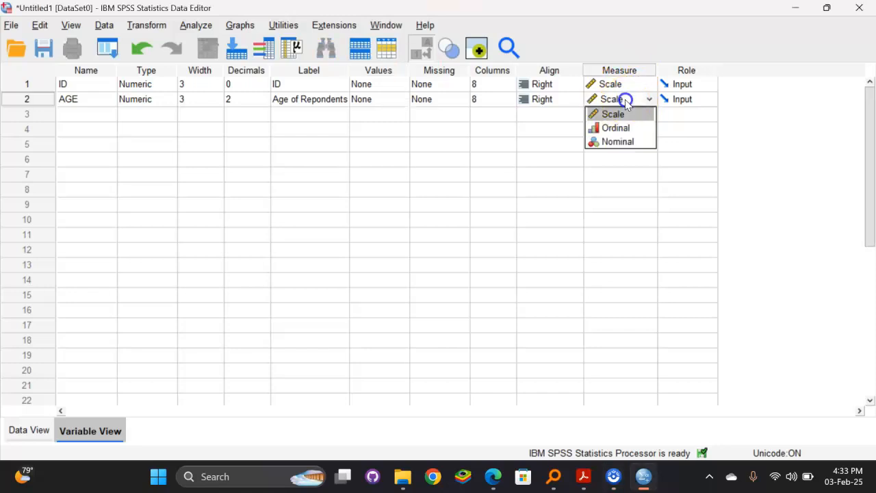
click(619, 114)
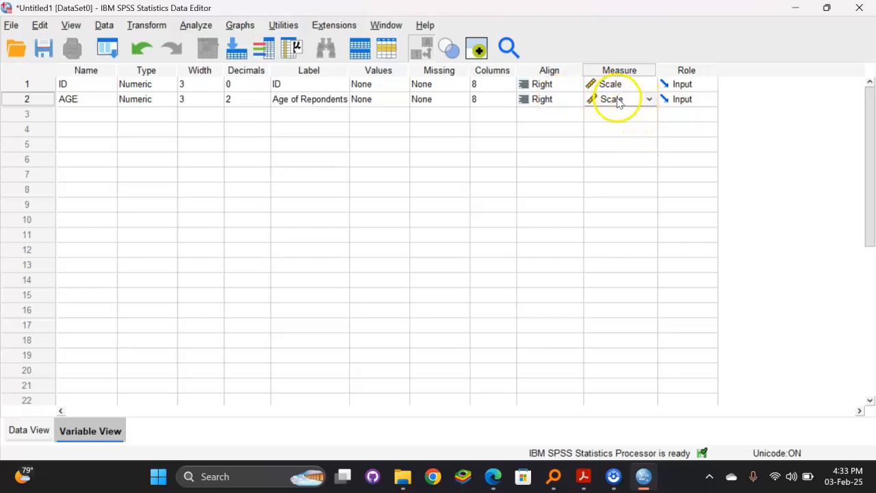
click(650, 100)
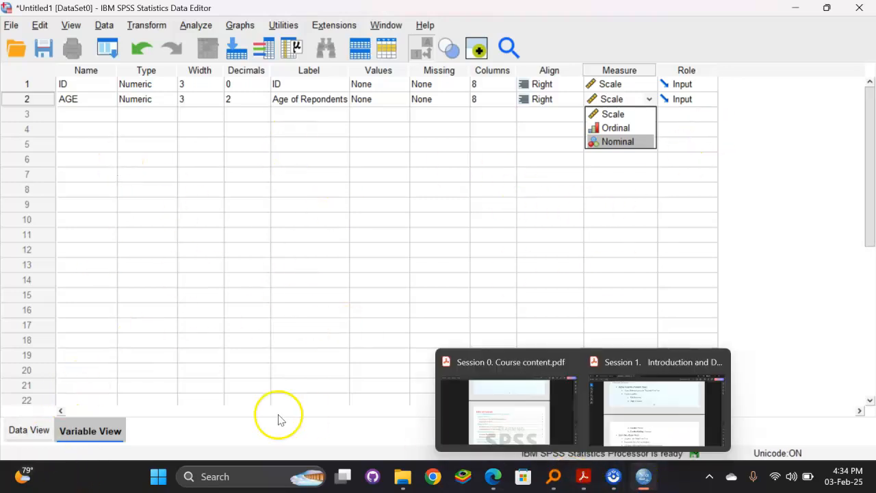
click(29, 408)
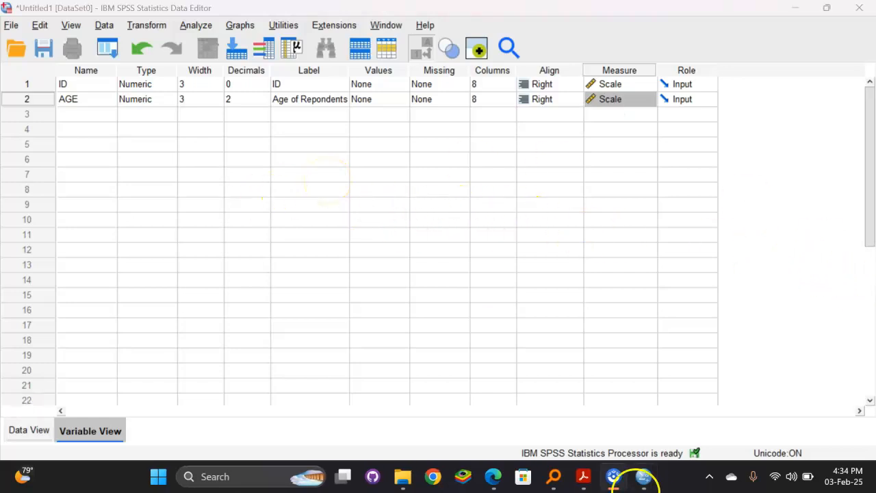
Step: Check the third variable in the Session 1 PDF, return to SPSS and name the variable in row 3 GENDER
mouse_move(581, 477)
click(606, 419)
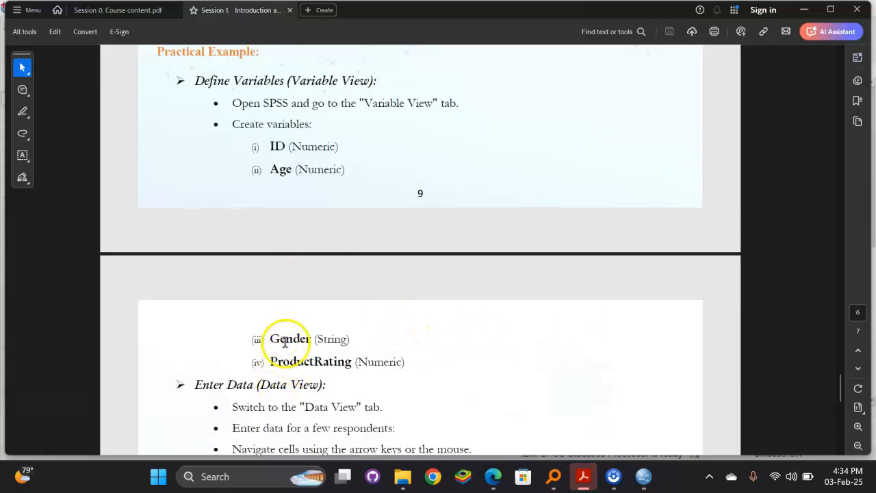
click(644, 477)
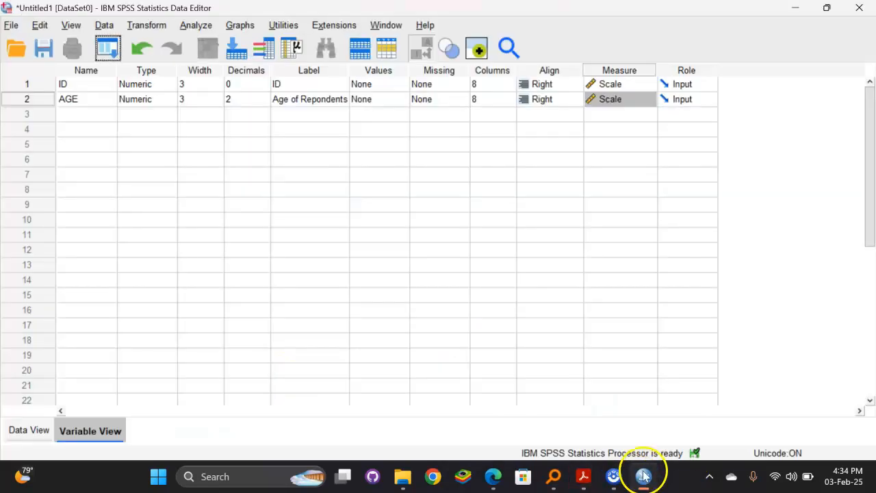
click(96, 115)
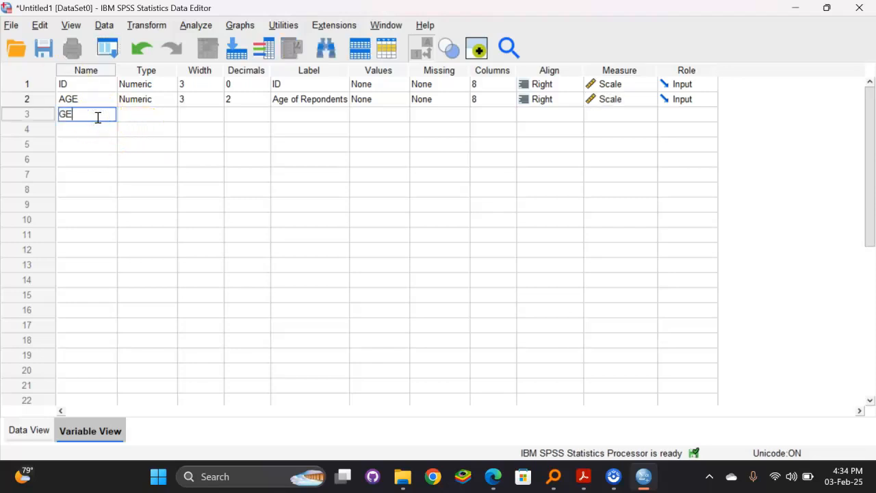
text(GENDER)
click(98, 117)
Step: Set the GENDER variable's type to String
click(164, 121)
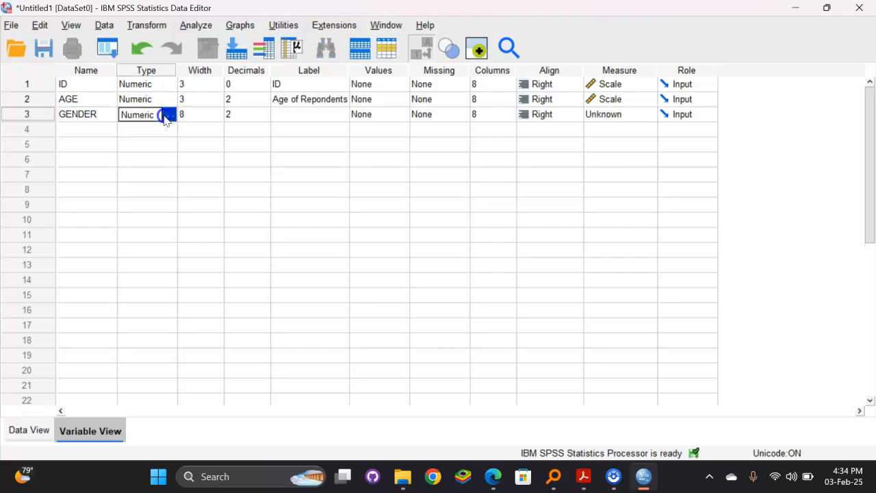
click(164, 120)
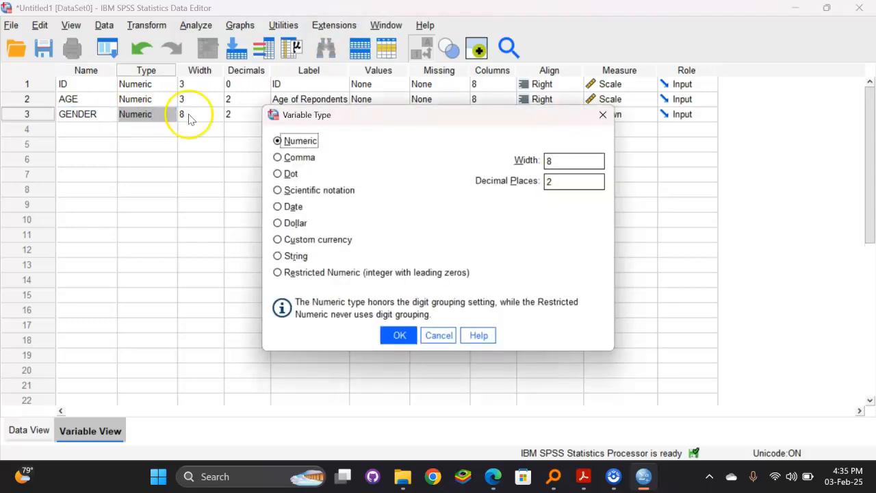
click(277, 255)
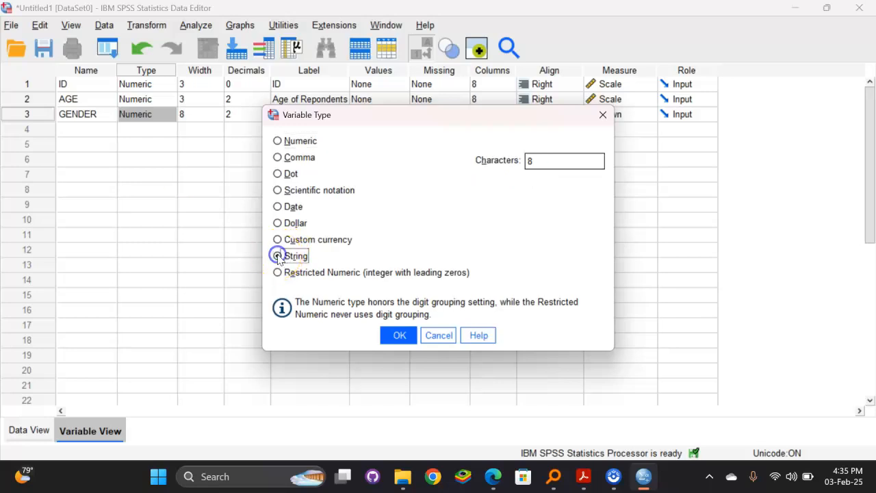
click(399, 335)
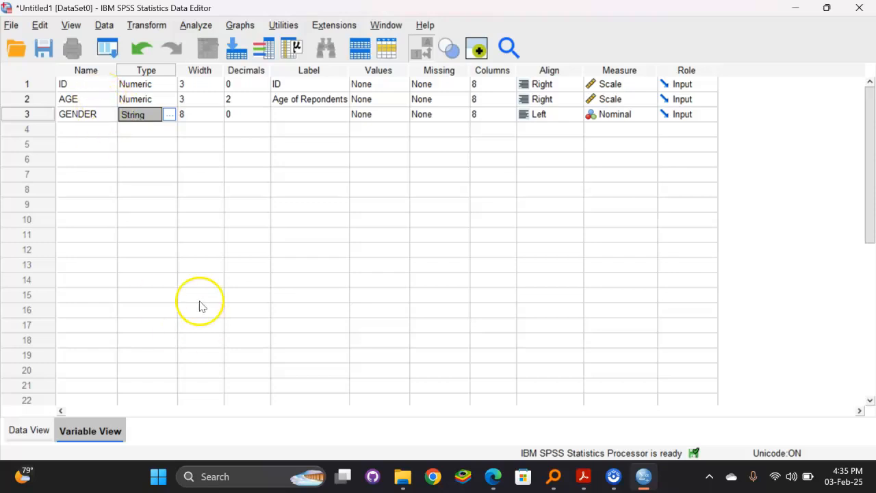
Step: Enter "Gender Composition" as the label of the GENDER variable
click(259, 116)
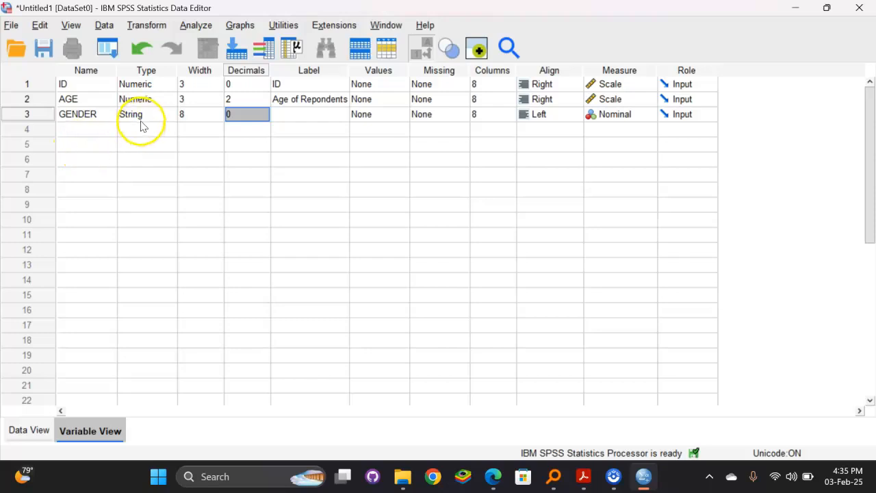
double_click(289, 113)
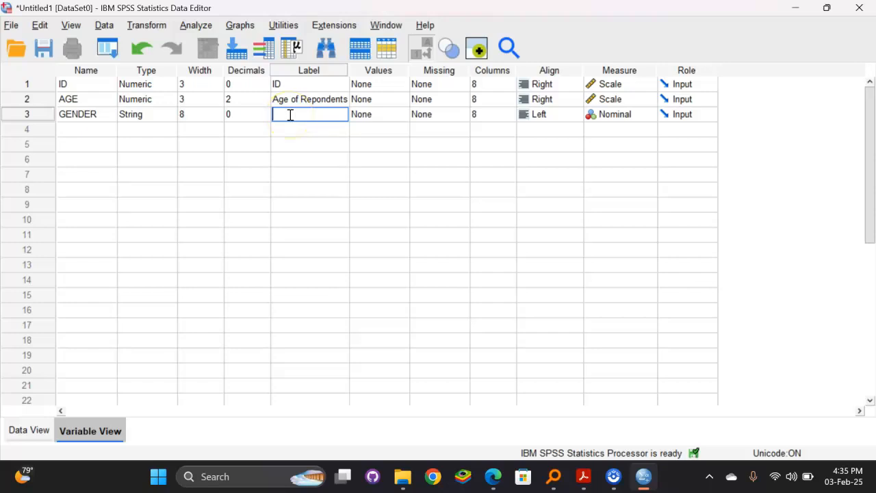
click(290, 115)
text(po)
text(on)
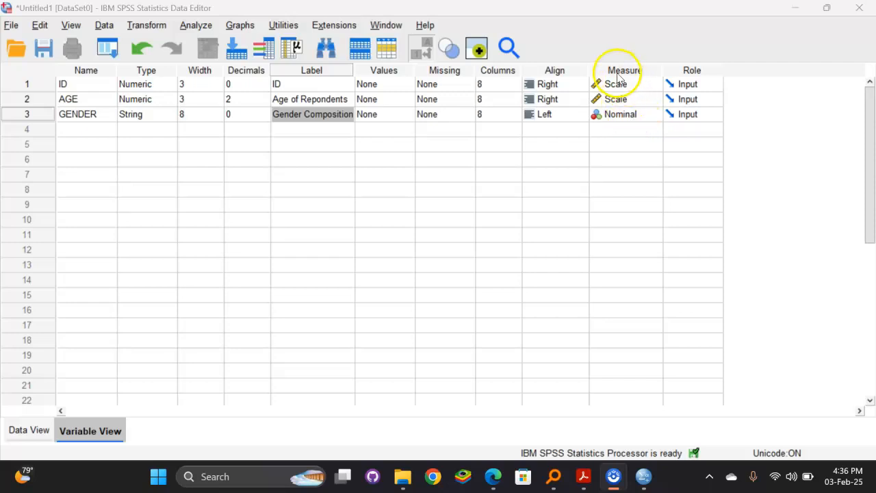
Step: Review the measurement levels available for the GENDER variable and choose Nominal
click(624, 115)
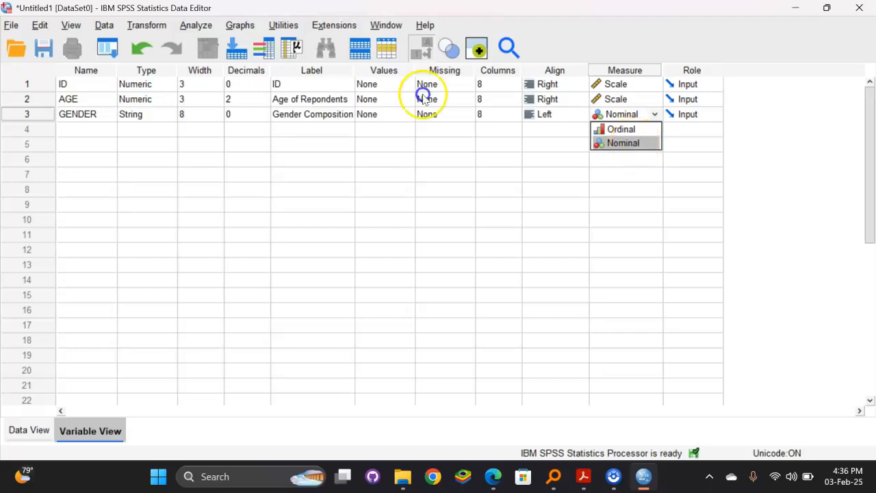
click(632, 142)
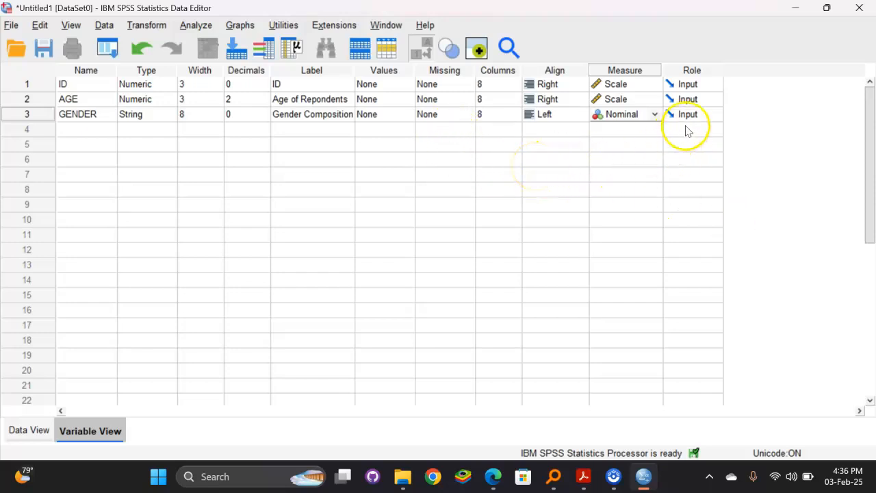
click(635, 117)
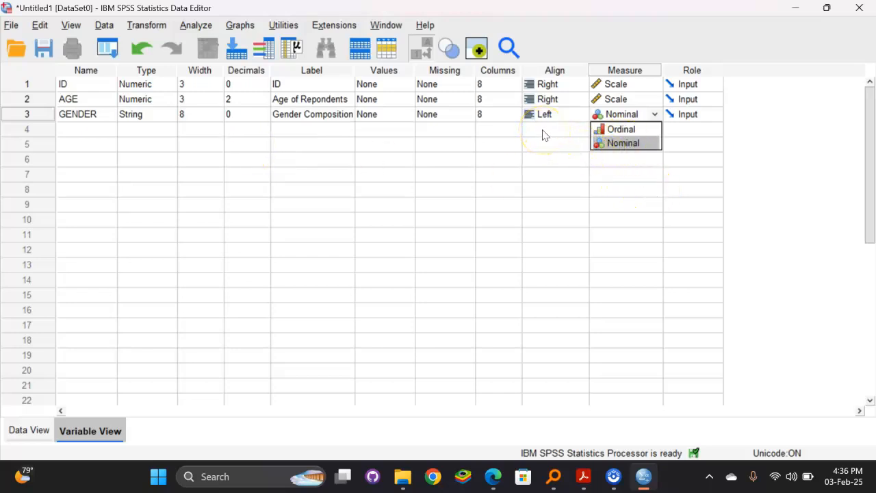
click(318, 175)
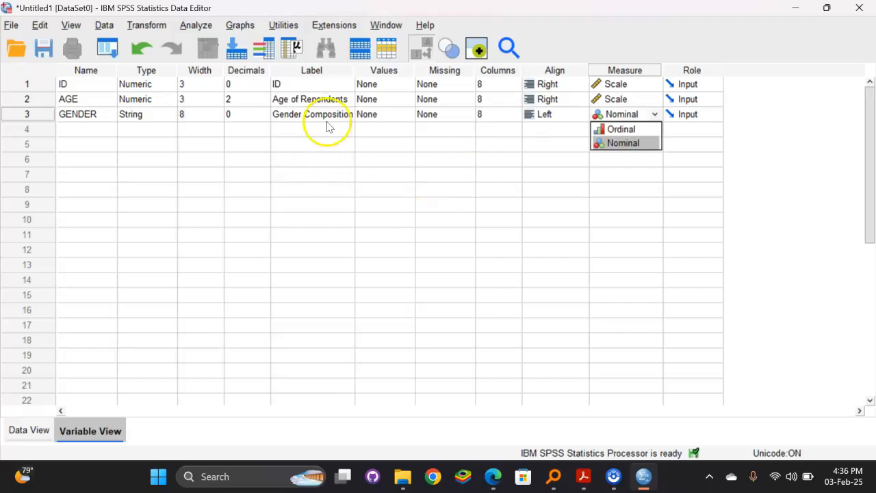
click(614, 143)
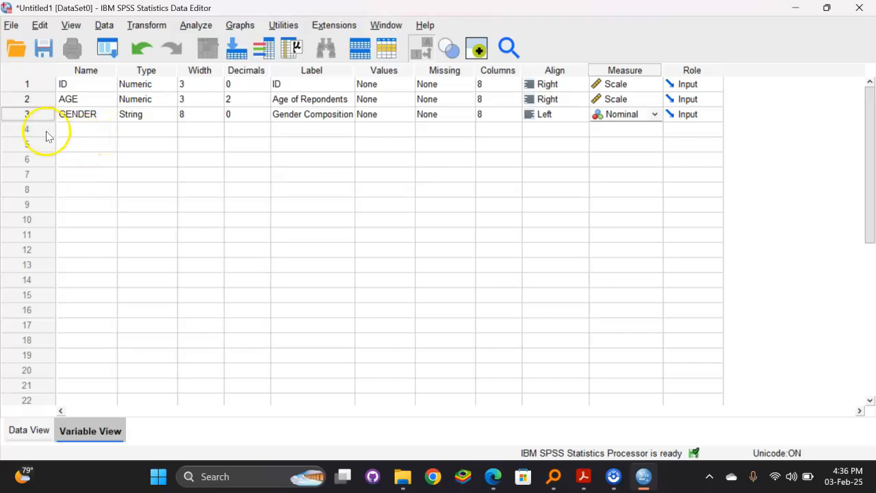
Step: Switch to the Session 1 PDF and copy the fourth variable name, ProductRating, from the practical example
mouse_move(584, 472)
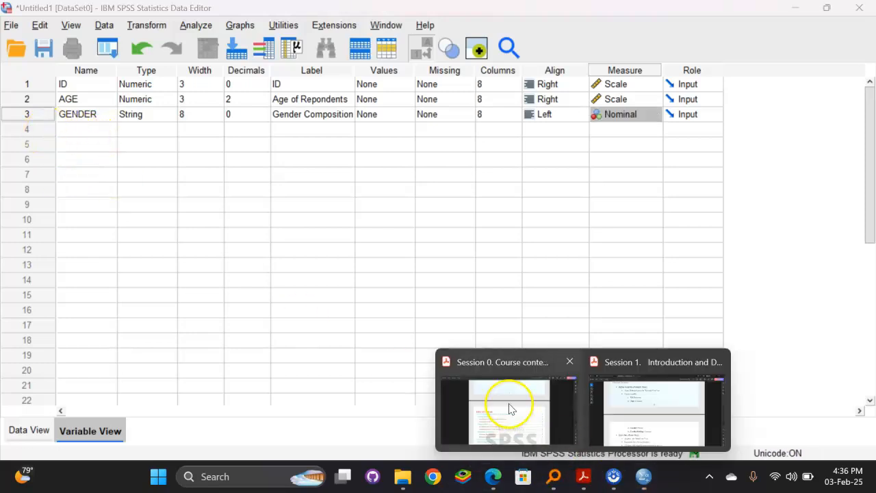
click(618, 416)
scroll(358, 317, down, 1)
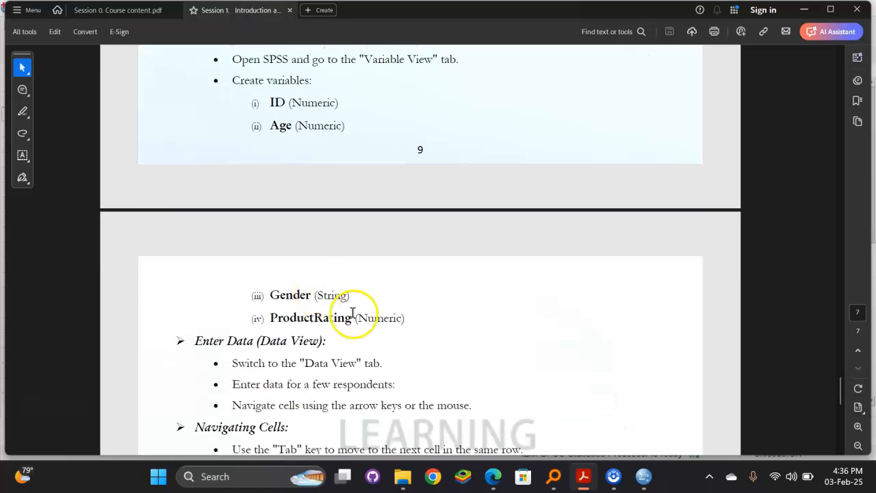
drag(272, 316, 337, 321)
right_click(337, 321)
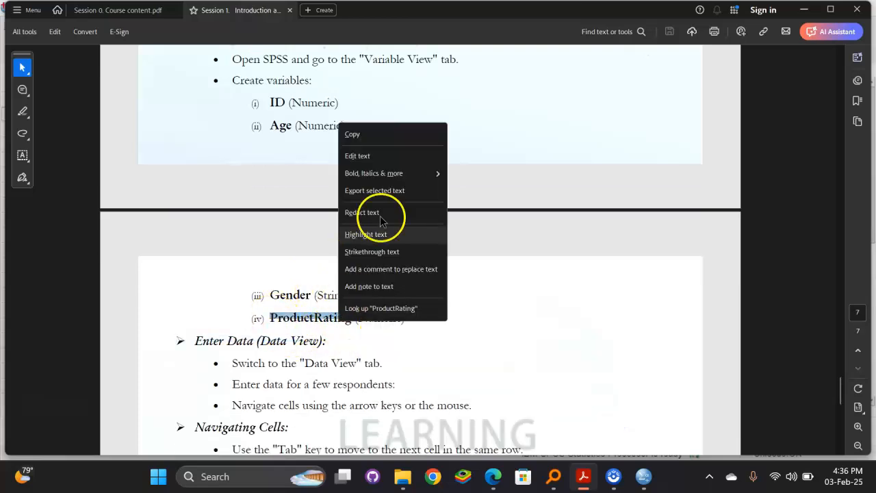
click(352, 134)
Step: Return to SPSS and paste ProductRating as the name of the variable in row 4
click(644, 476)
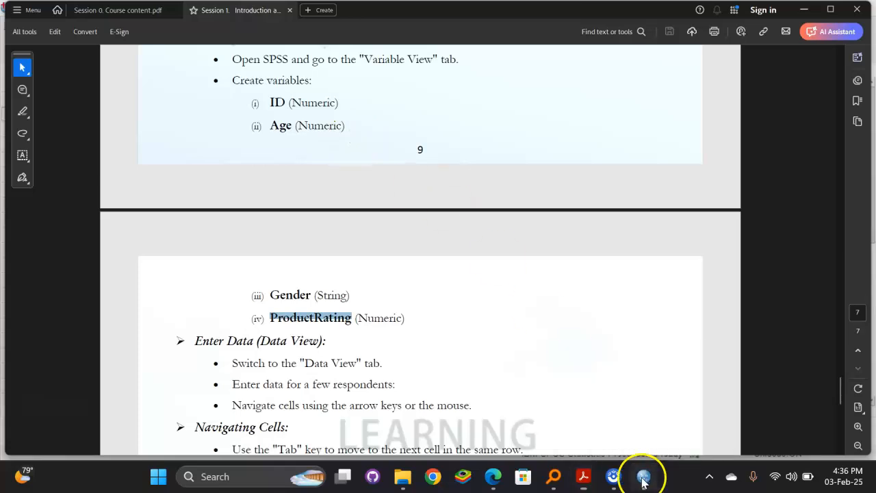
click(84, 129)
key(ctrl+v)
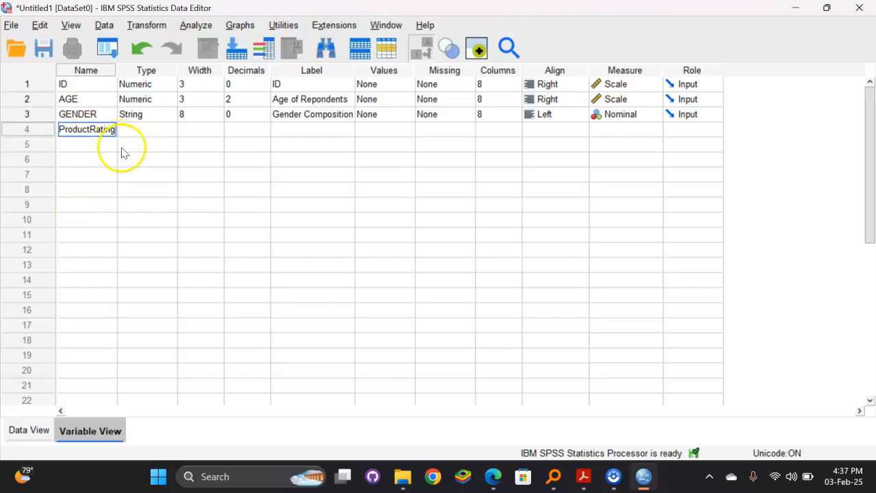
Step: Confirm Numeric as the ProductRating variable's type
click(131, 130)
click(171, 134)
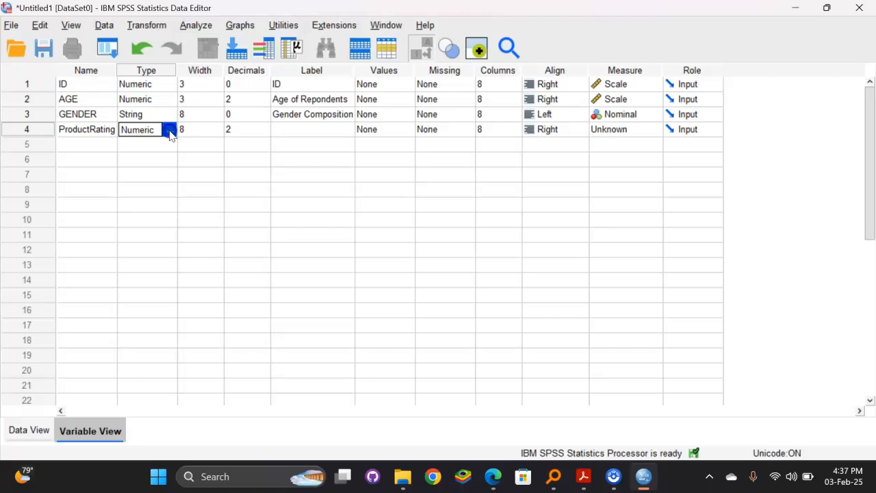
click(296, 141)
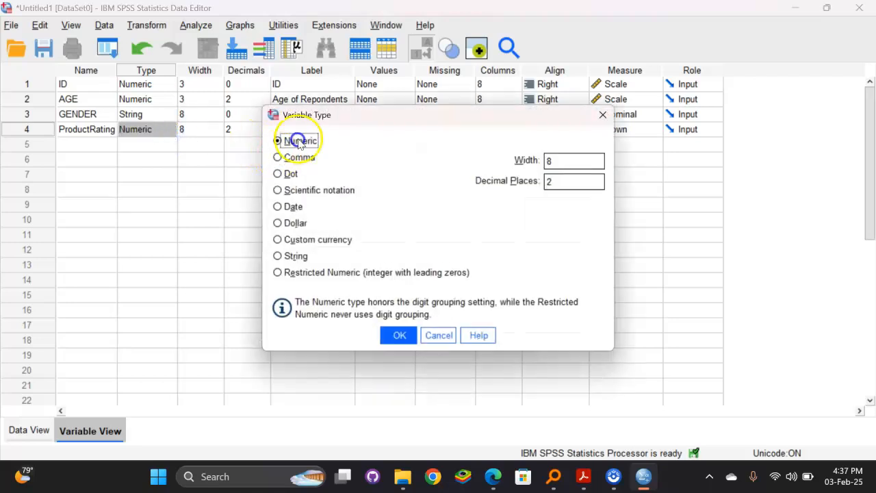
click(398, 337)
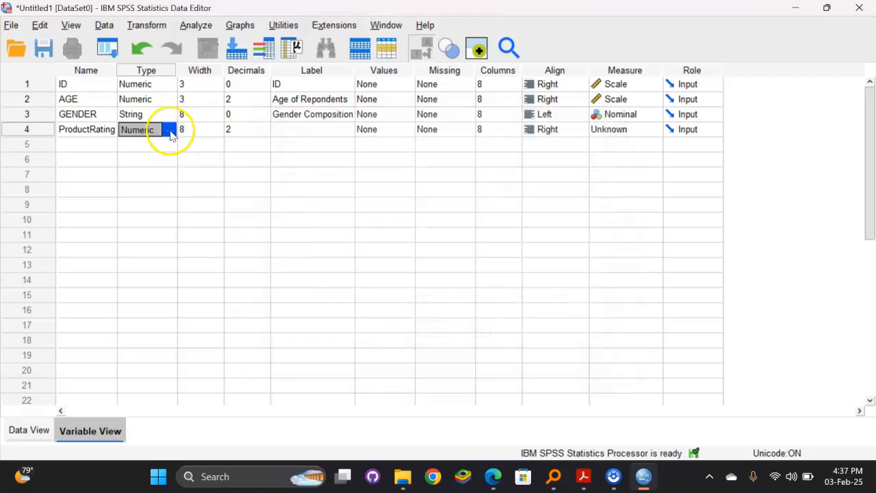
Step: Set the ProductRating variable's width to 3 and its decimals to 0
click(212, 132)
click(217, 133)
click(217, 133)
click(217, 134)
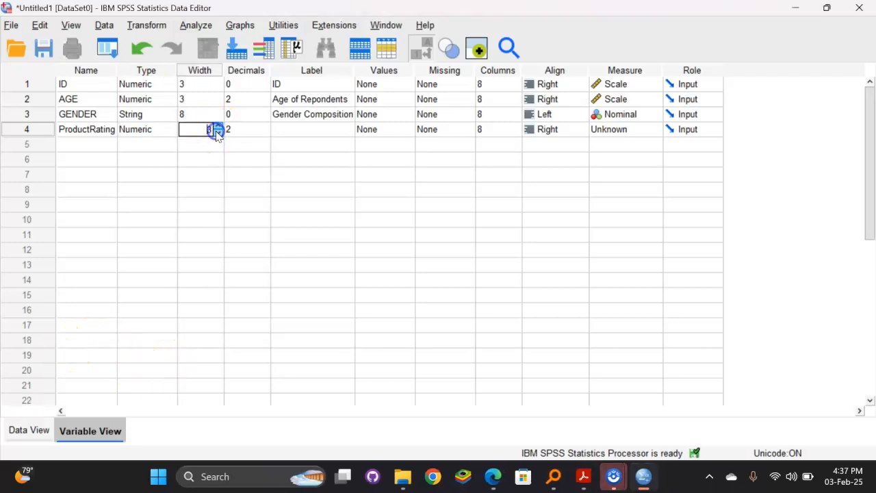
click(251, 130)
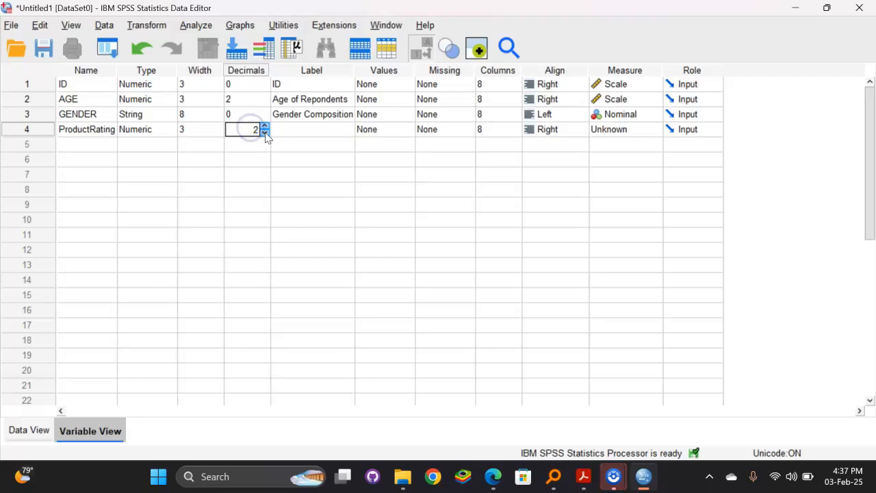
click(265, 133)
click(265, 134)
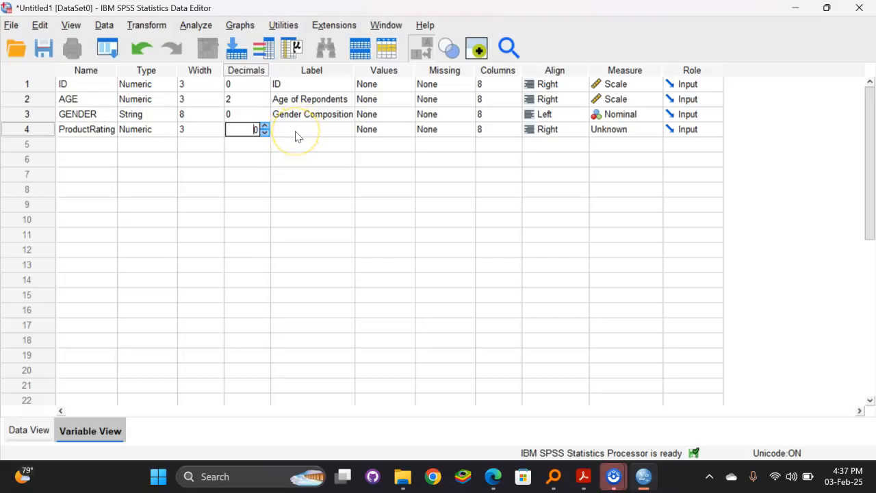
Step: Label the ProductRating variable "Product Rating" and set its measurement level to Scale
click(298, 130)
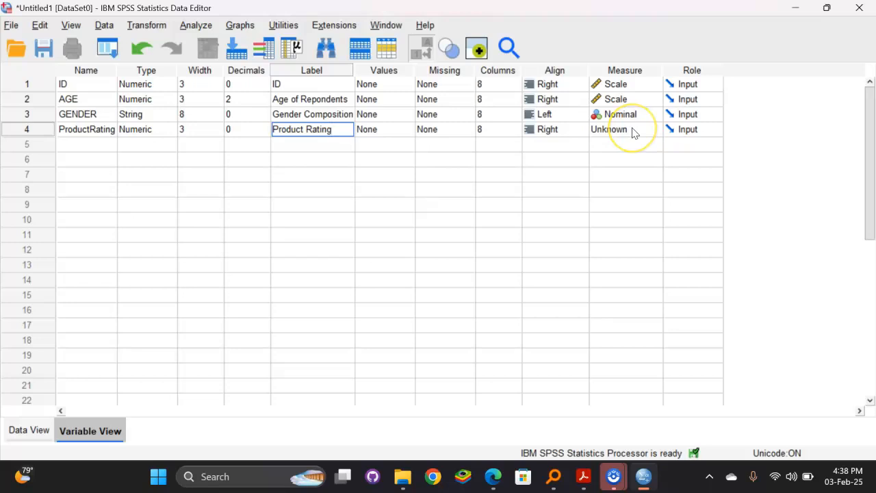
click(611, 133)
click(625, 147)
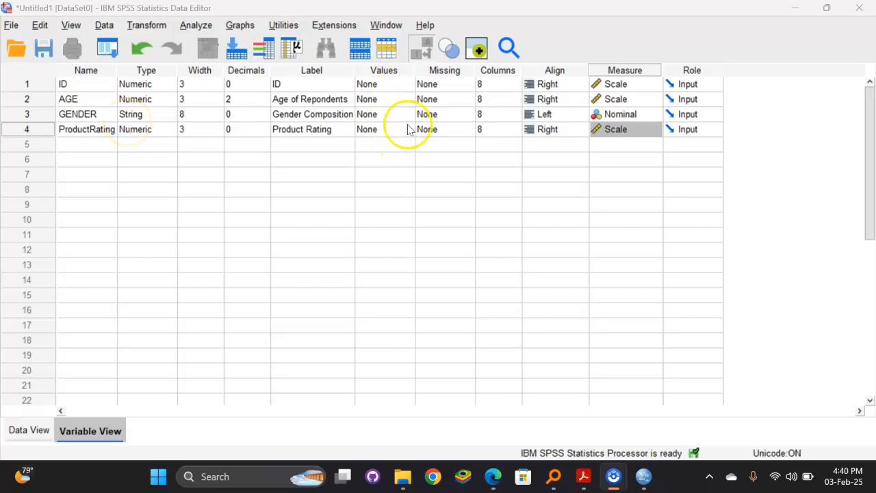
Step: Open the Value Labels settings of the GENDER variable and add value 1 with the label "Male"
click(383, 115)
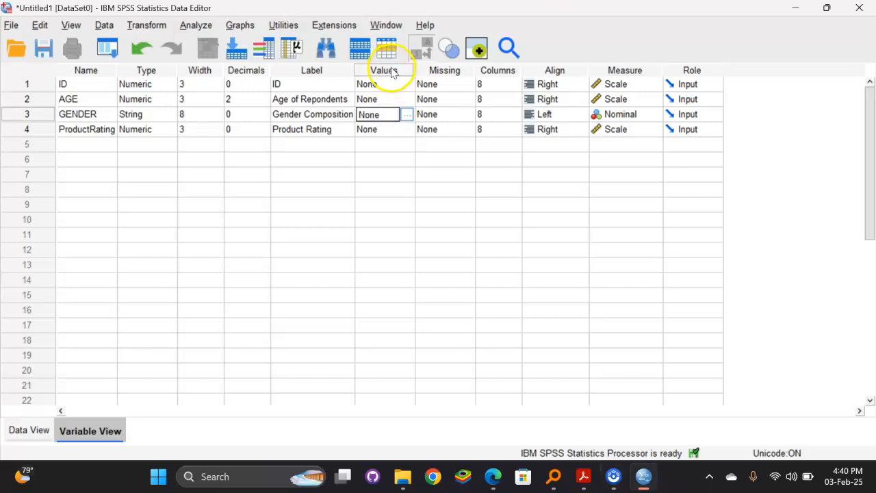
click(407, 115)
click(360, 179)
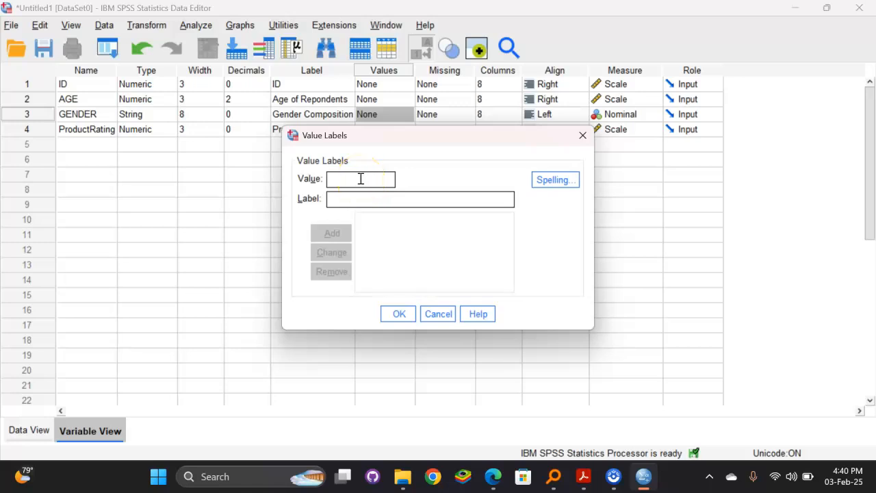
click(336, 198)
text(Male)
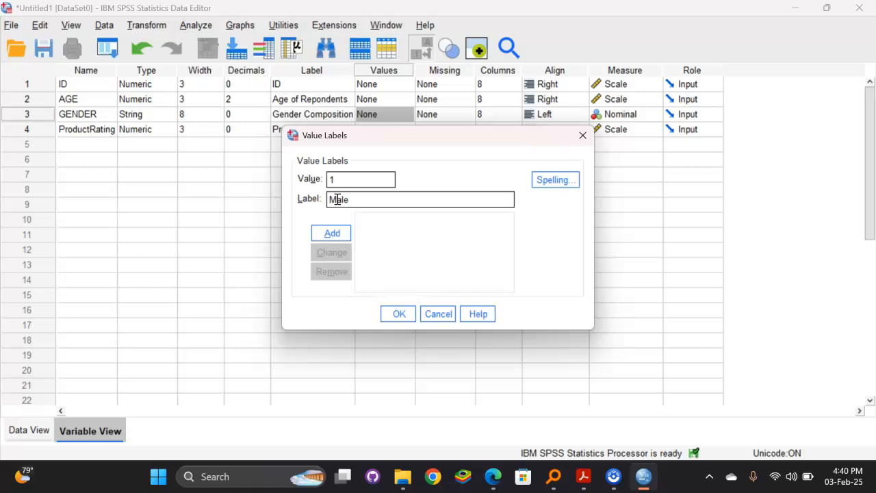
click(333, 233)
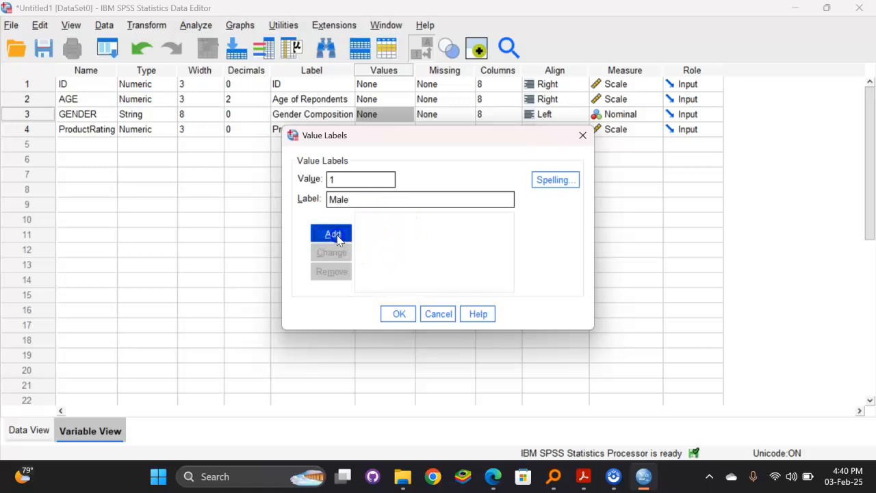
Step: Add value 2 with the label "Female" to the GENDER variable's value labels
click(341, 177)
click(340, 200)
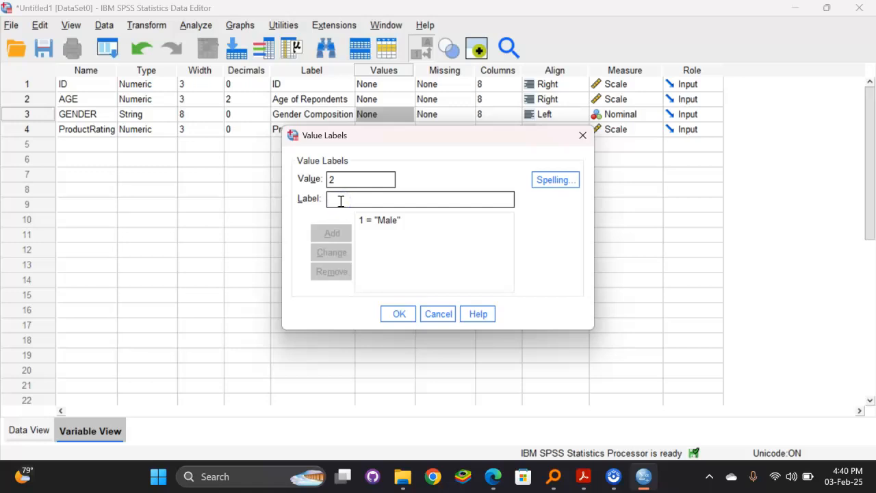
text(Female)
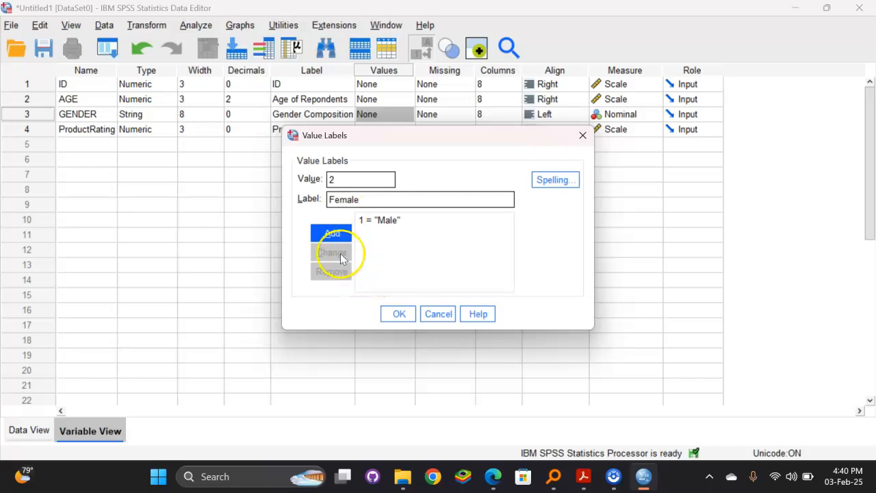
click(332, 234)
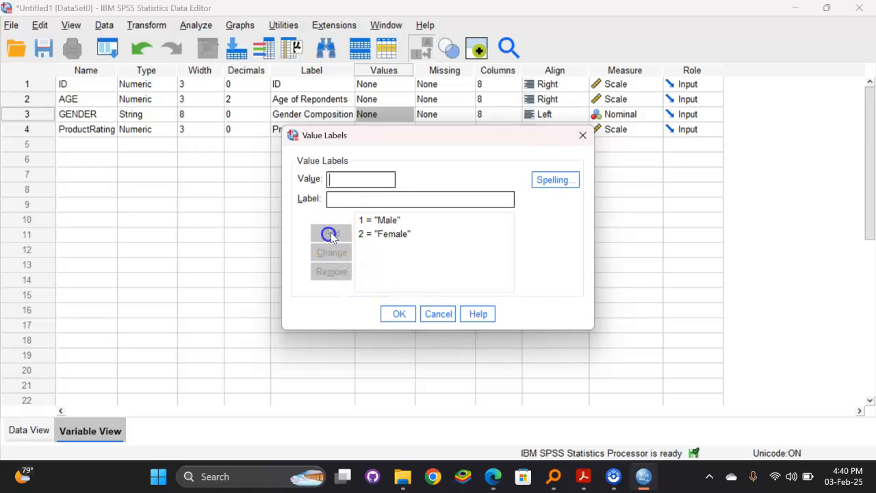
Step: Apply the GENDER variable's value labels, and reopen them to check the Male and Female codes
click(399, 313)
click(445, 189)
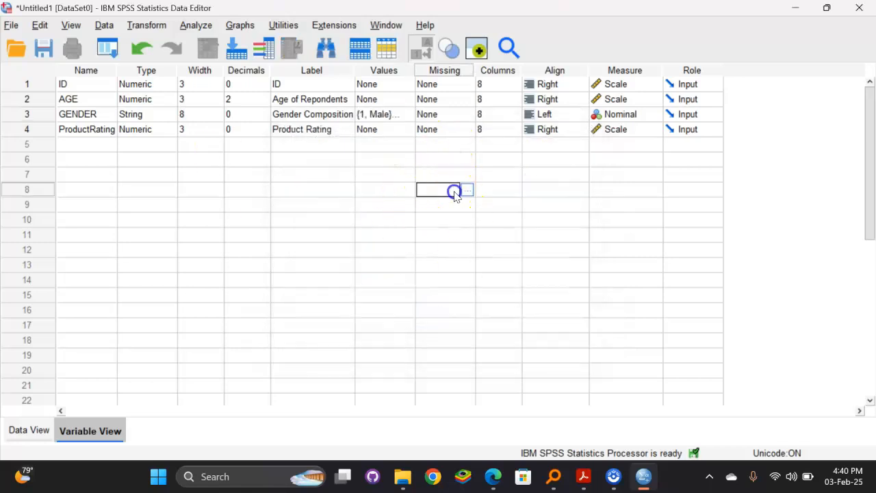
click(400, 114)
click(407, 114)
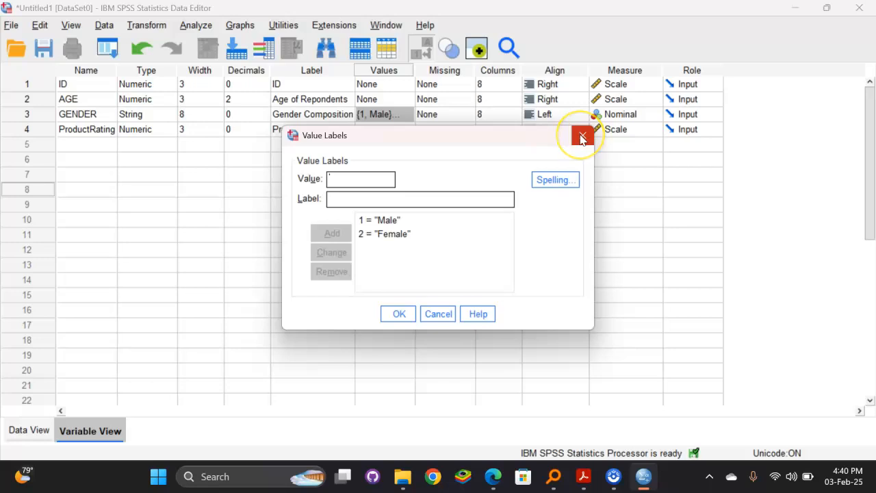
click(398, 313)
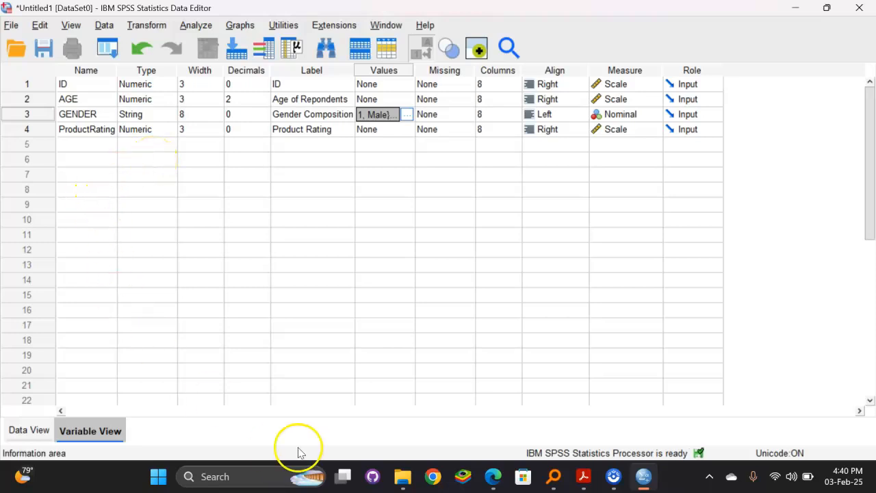
Step: In Data View, enter the first case with ID 1, AGE 37, GENDER 1 and ProductRating 6
click(37, 430)
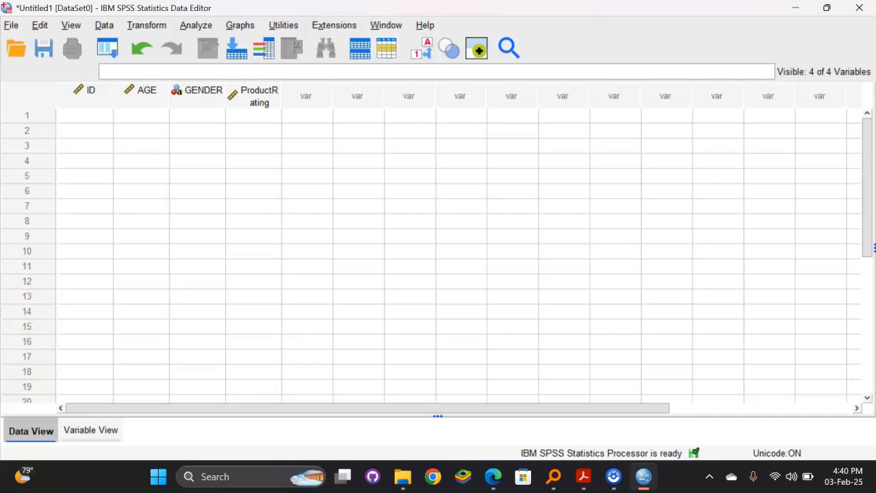
click(83, 118)
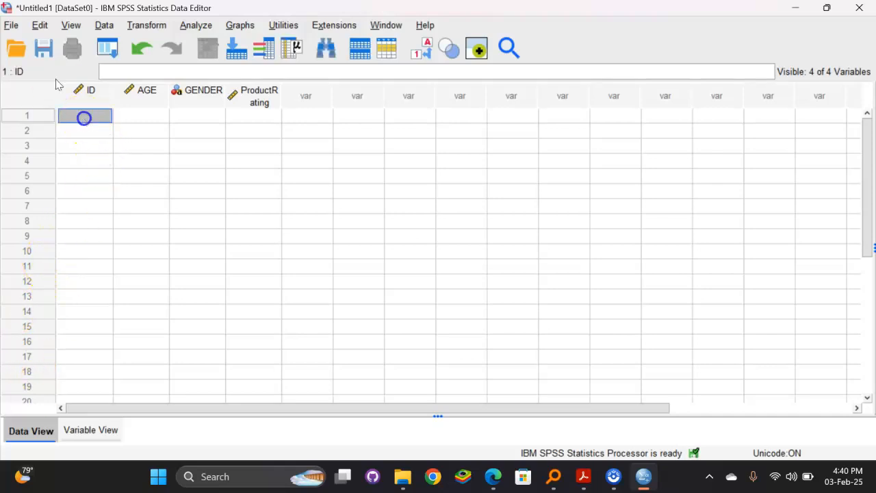
text(1)
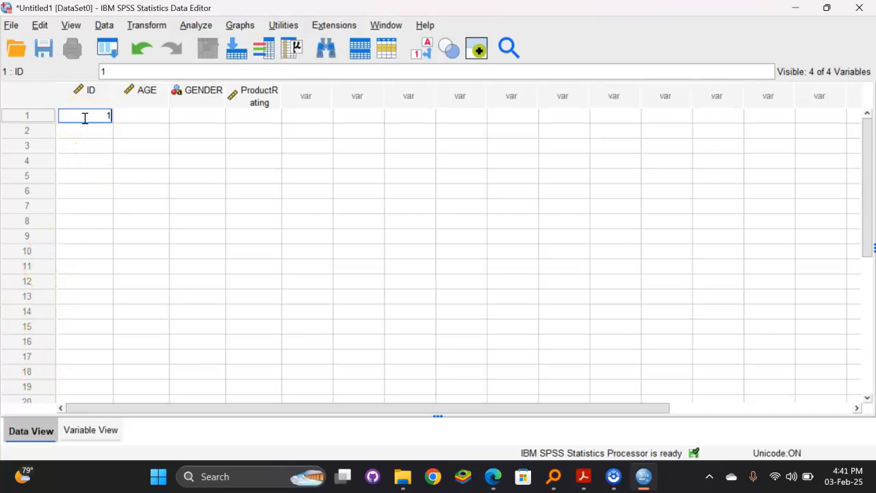
click(149, 120)
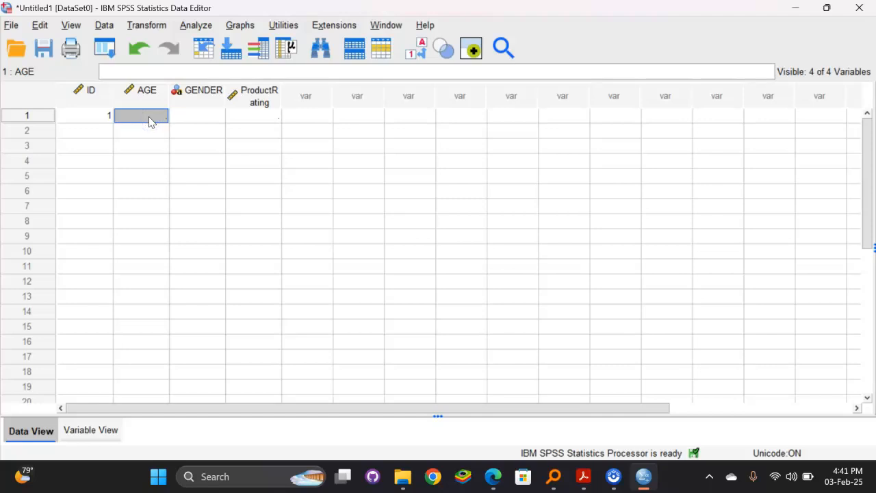
text(37)
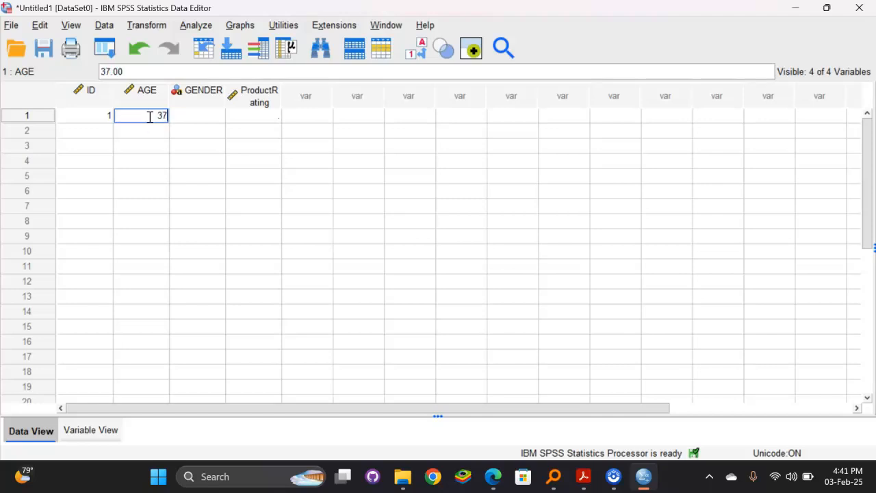
click(195, 121)
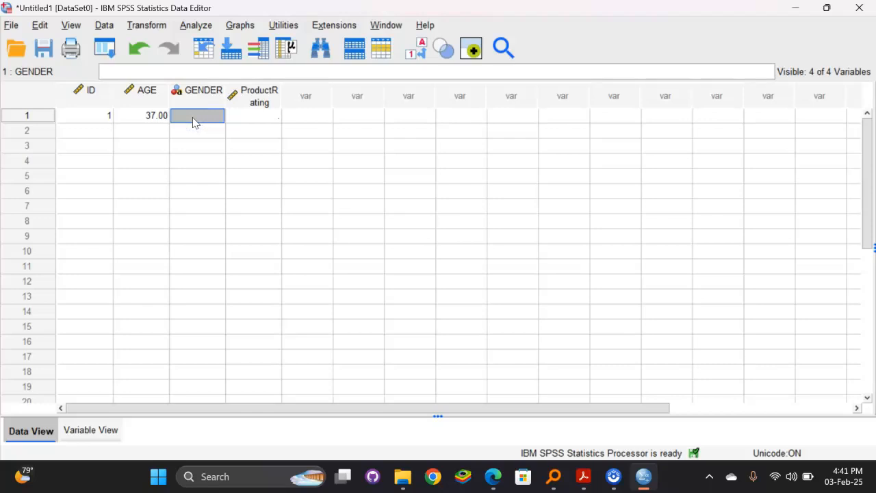
text(1)
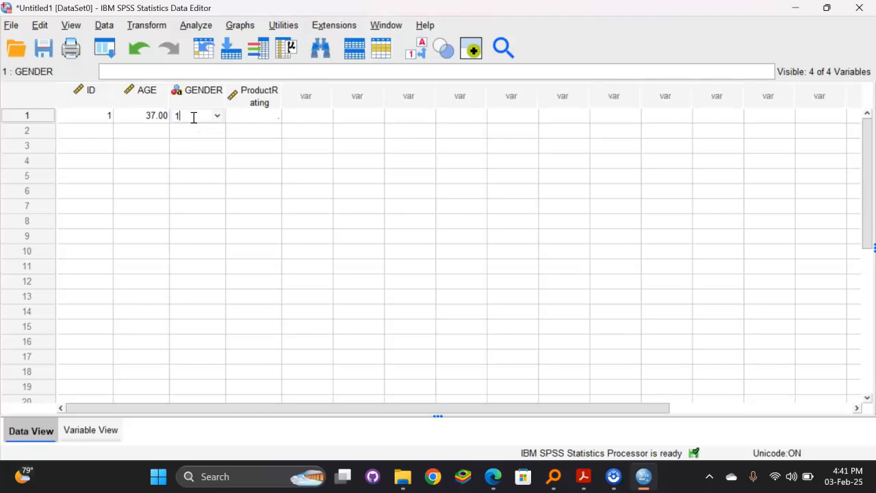
click(239, 131)
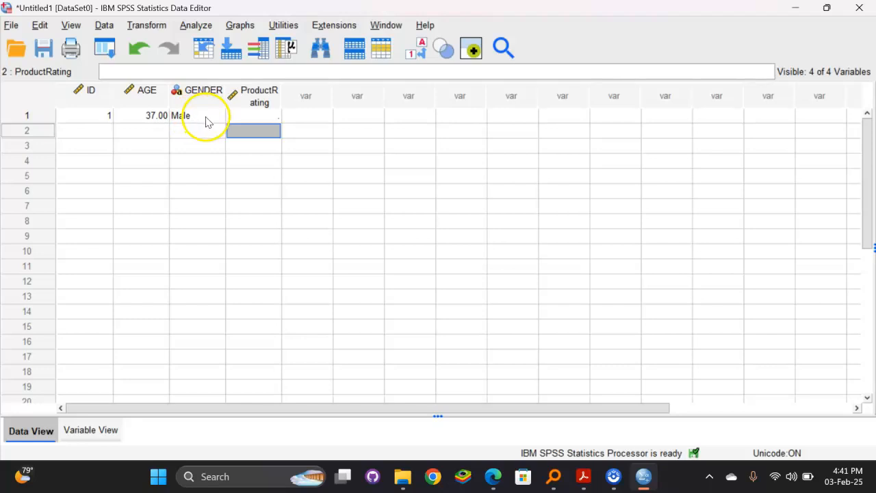
click(240, 116)
click(253, 115)
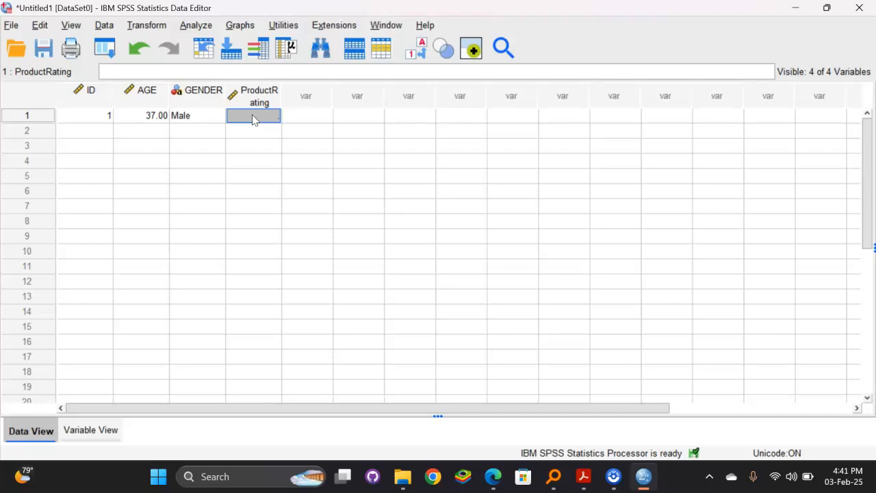
text(6)
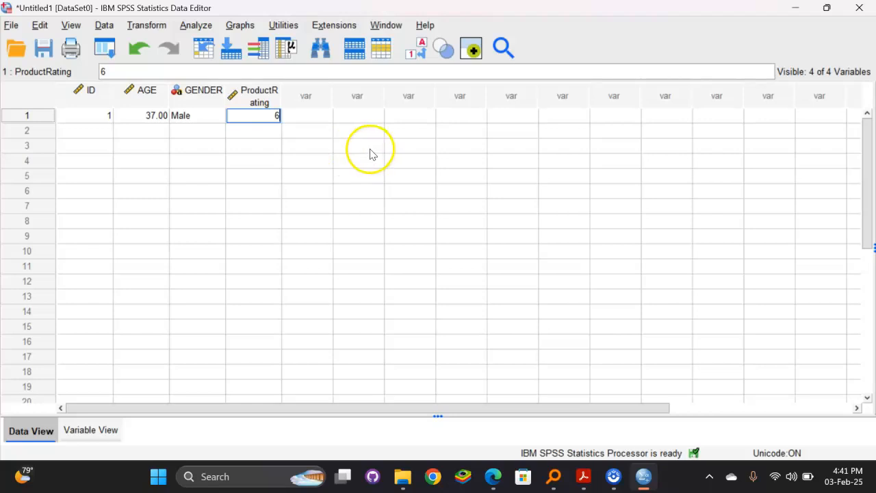
click(336, 154)
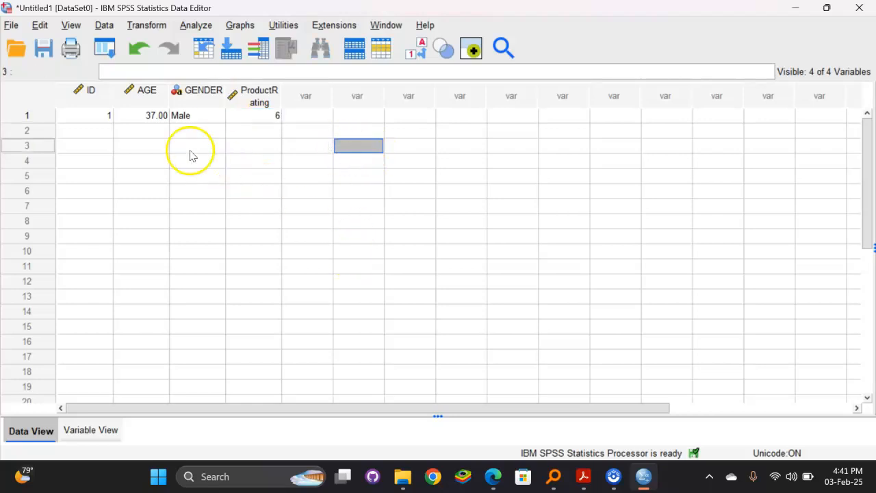
Step: Enter the second case with ID 2, AGE 30, GENDER 2 and ProductRating 8
click(87, 135)
click(146, 132)
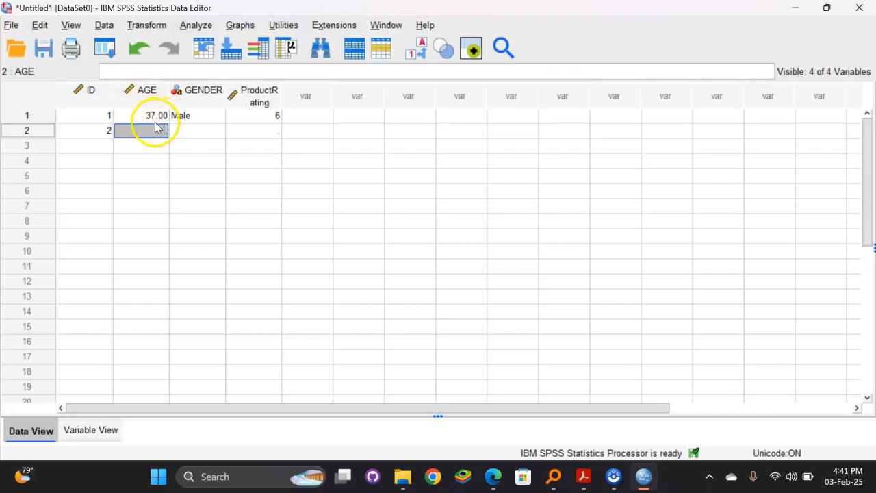
click(268, 118)
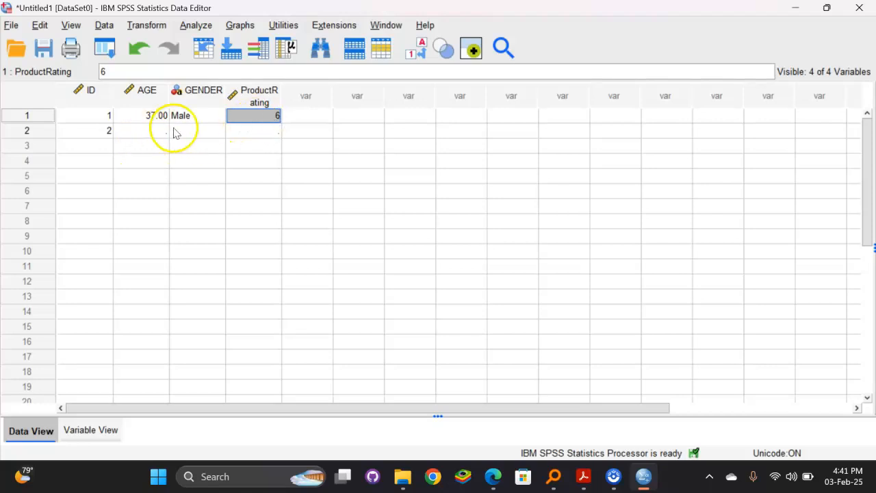
click(144, 132)
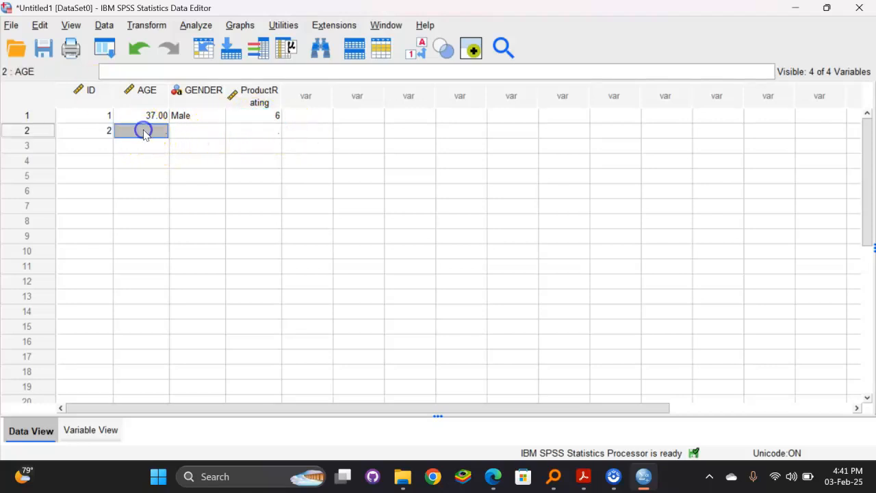
text(30)
key(Tab)
click(195, 135)
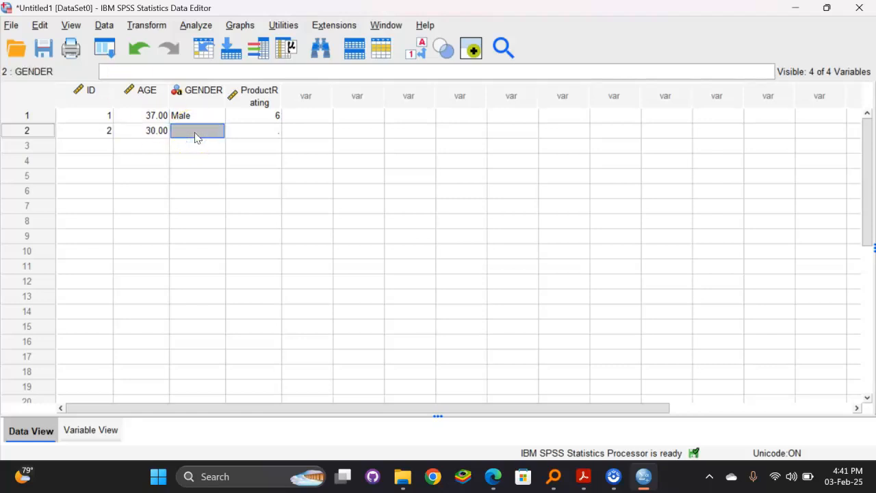
text(2)
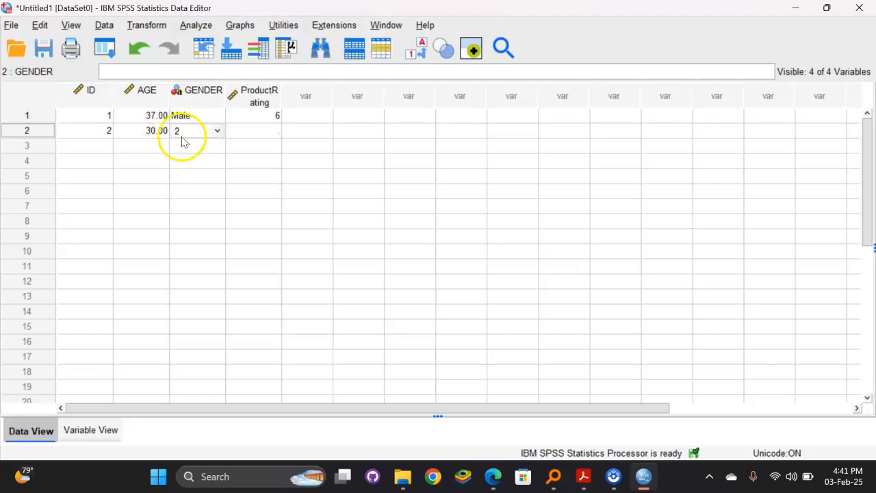
click(258, 131)
text(8)
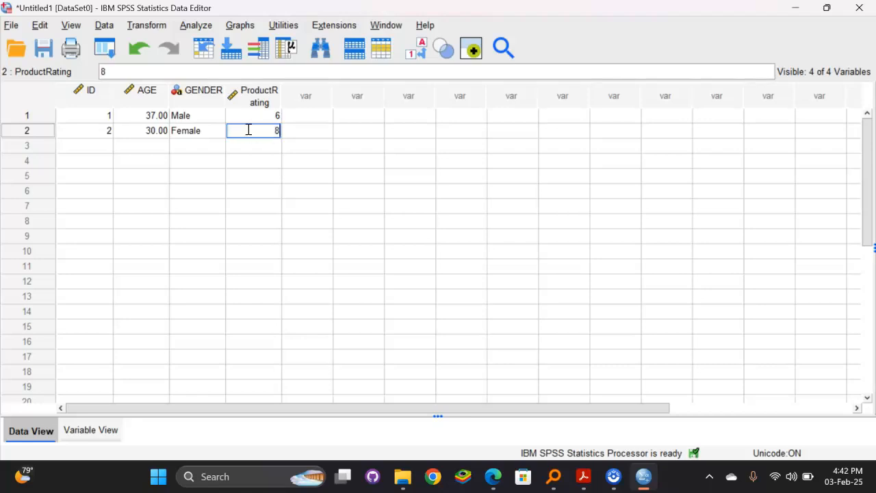
click(344, 157)
Step: Enter the third case with ID 3, AGE 58, GENDER 1 and ProductRating 7
click(102, 146)
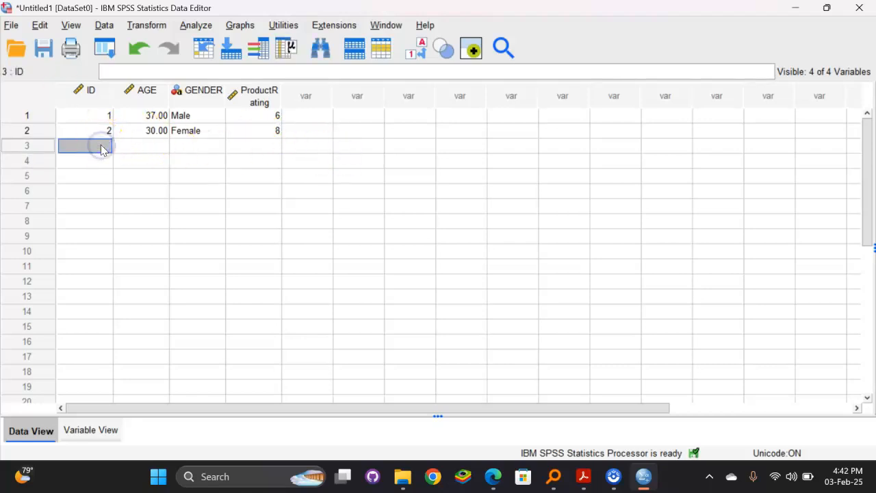
text(3)
click(156, 146)
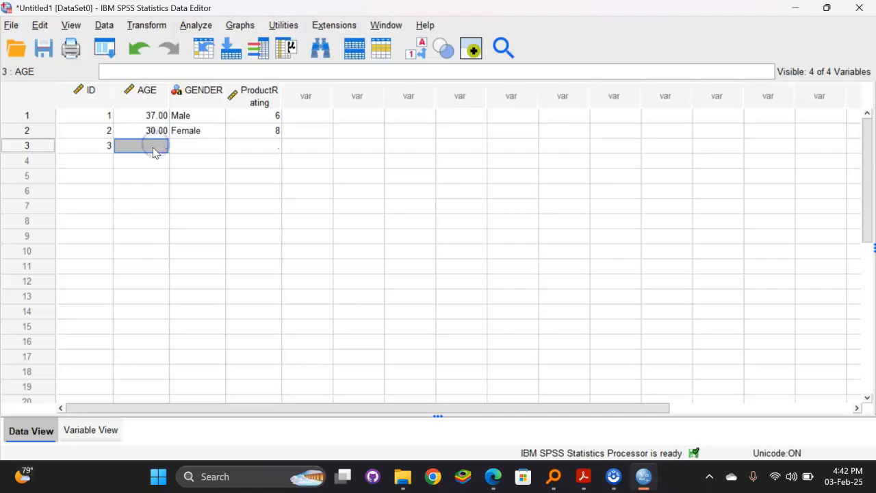
text(58)
click(189, 146)
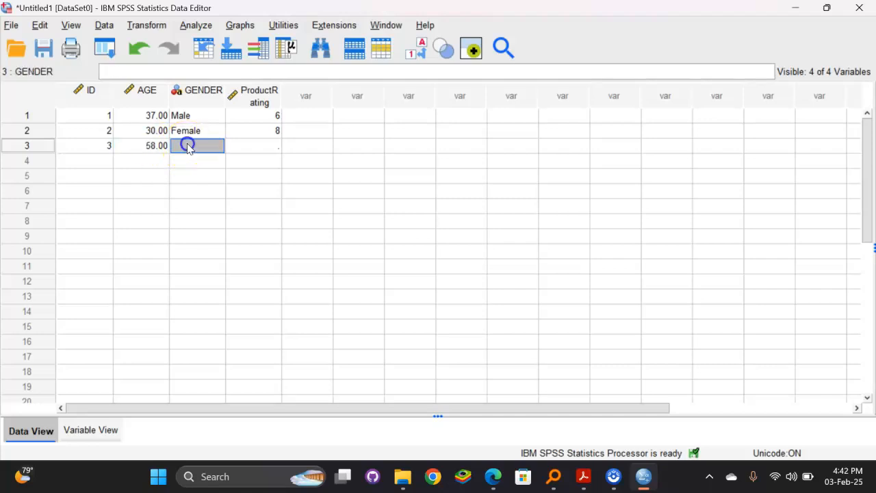
text(1)
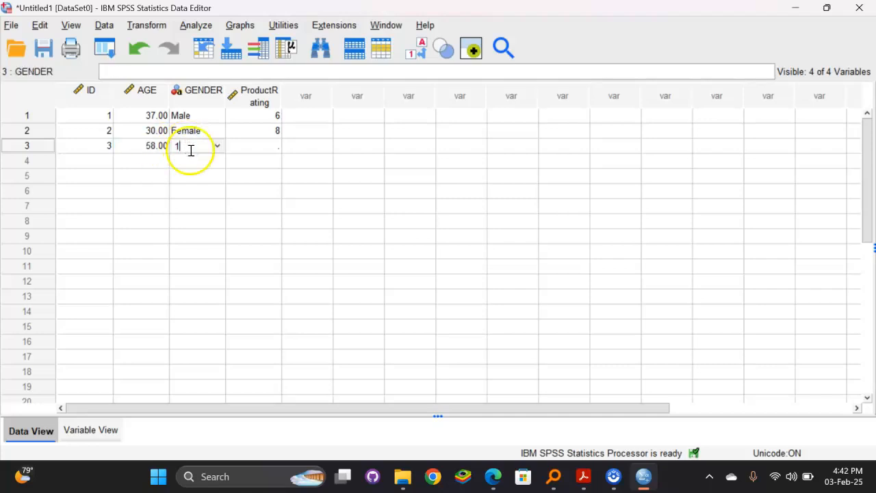
click(256, 147)
text(7)
click(328, 173)
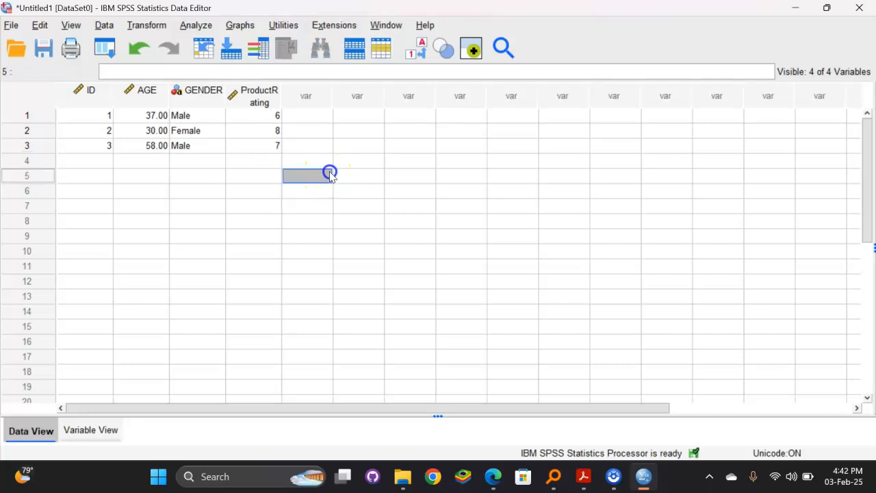
Step: Enter the fourth case with ID 4, AGE 34, GENDER 2 and ProductRating 9
click(95, 160)
text(4)
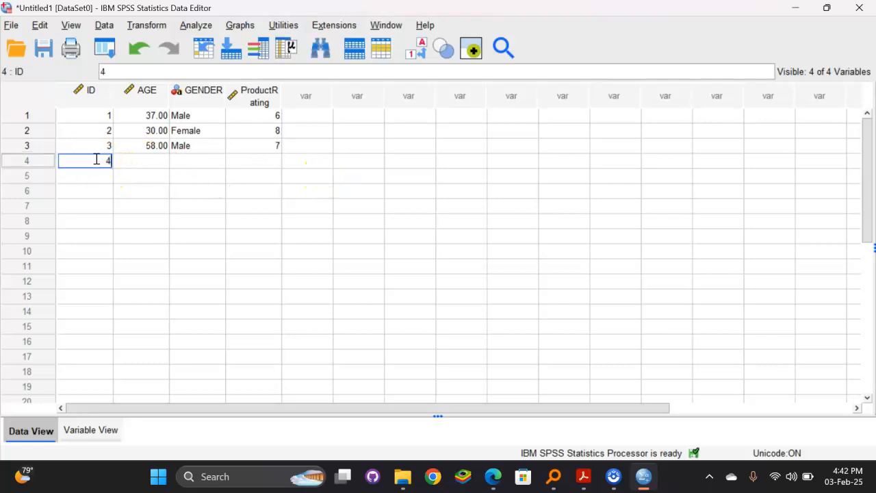
click(142, 159)
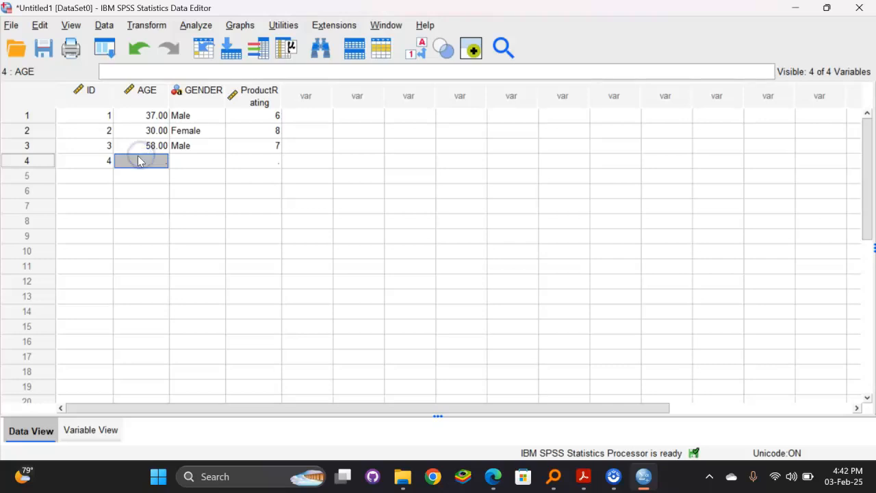
text(34)
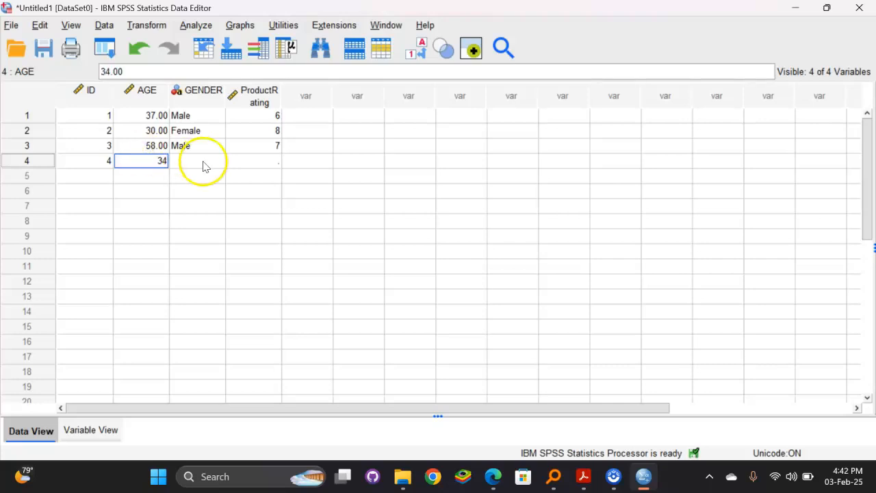
click(201, 161)
text(2)
click(251, 161)
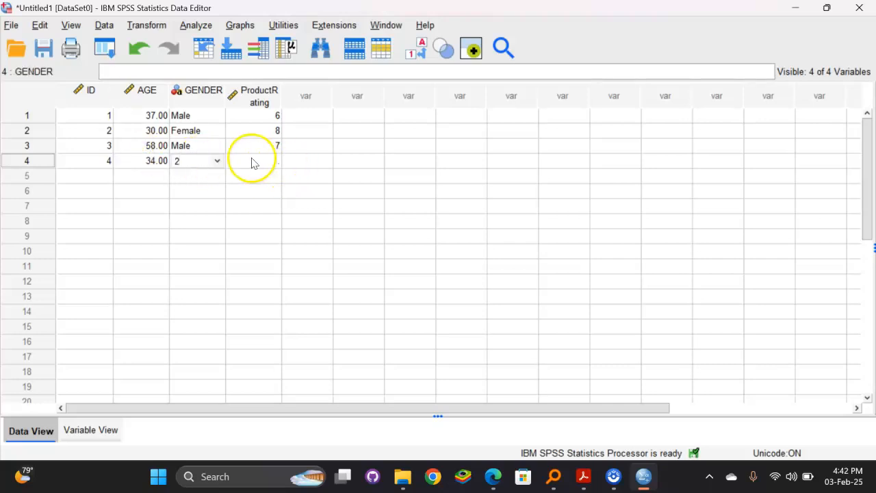
text(9)
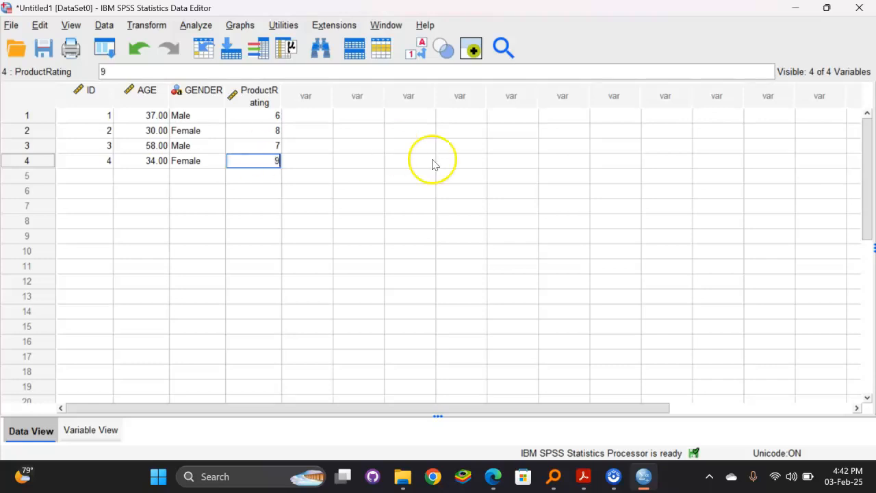
click(349, 179)
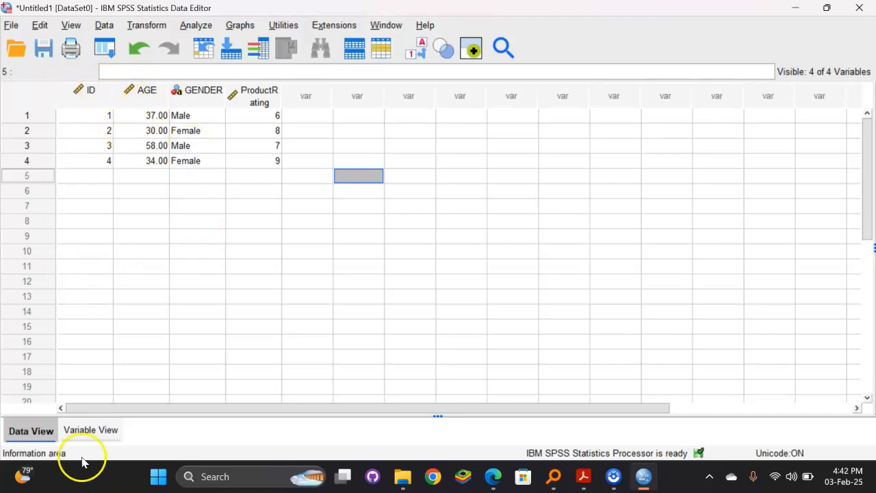
Step: Set the AGE variable's decimals to 0 in Variable View and return to Data View
click(89, 430)
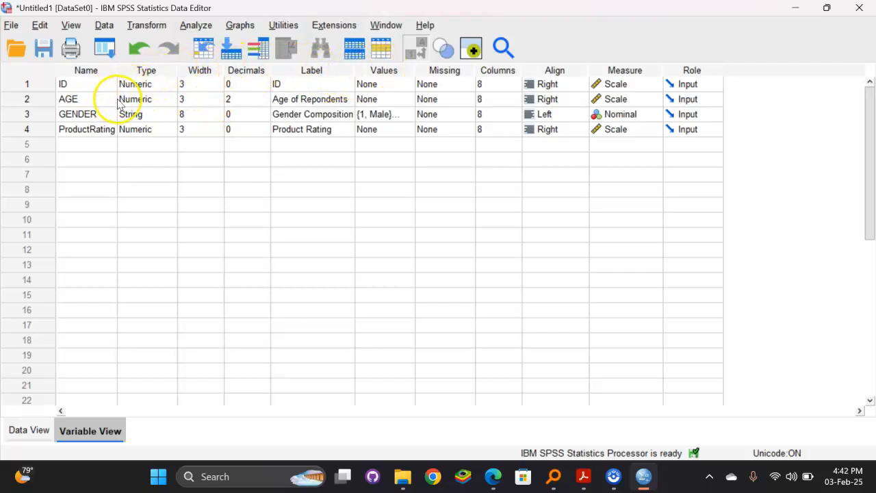
click(260, 100)
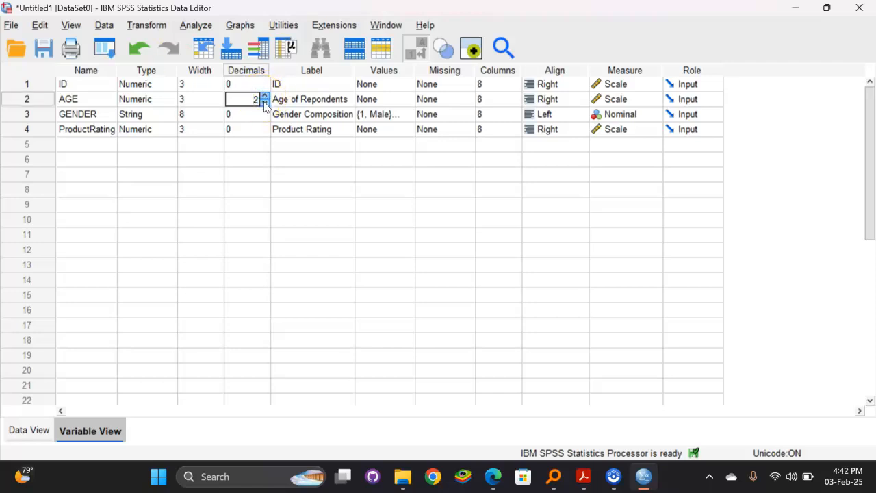
click(264, 103)
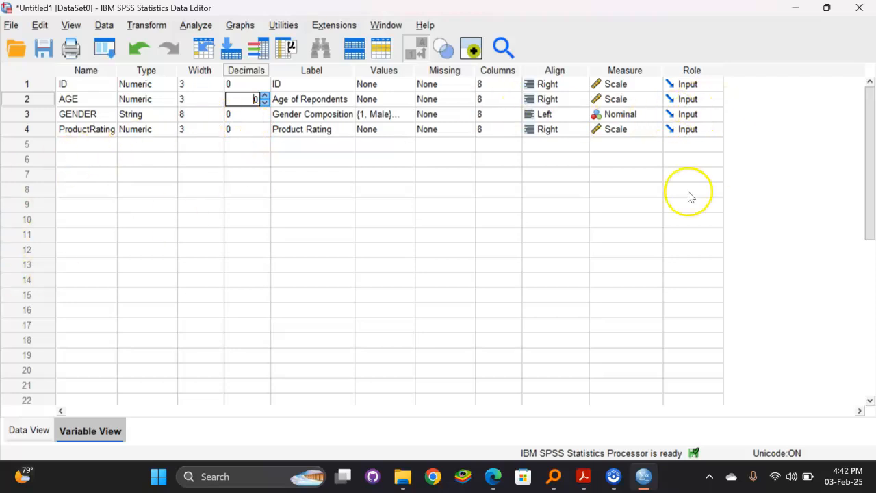
click(23, 431)
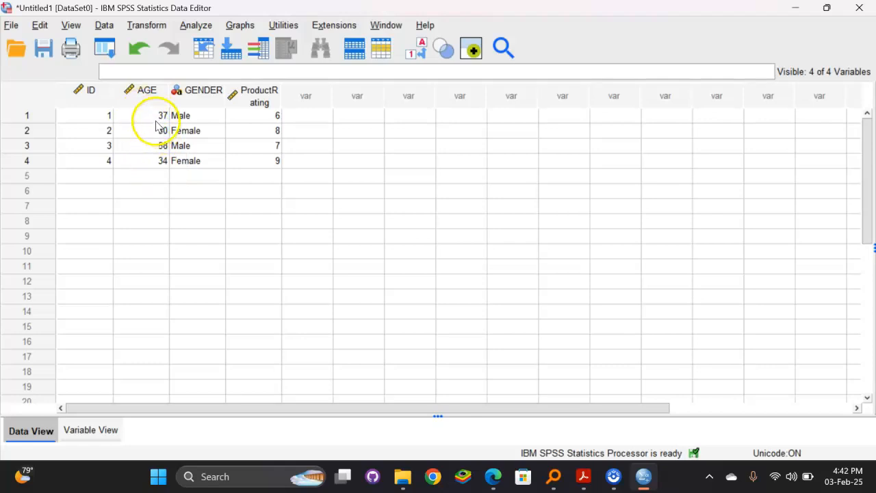
Step: Review the four variables' definitions in Variable View and return to Data View
click(106, 431)
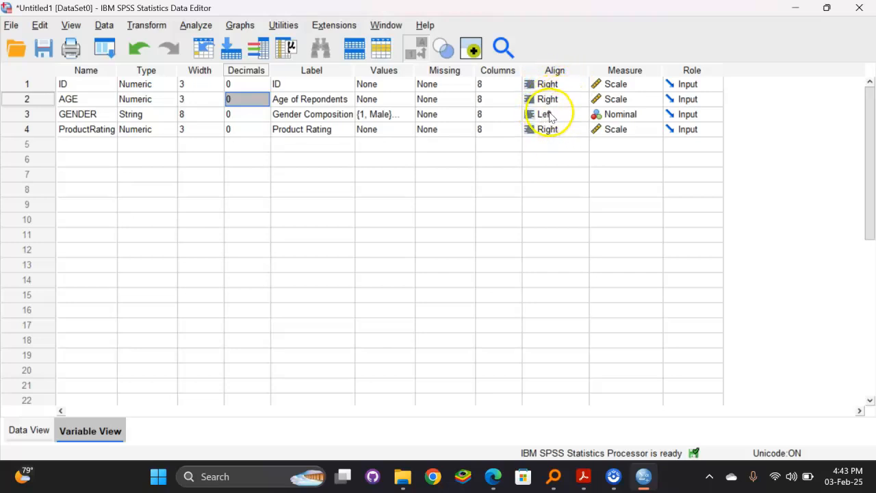
click(34, 431)
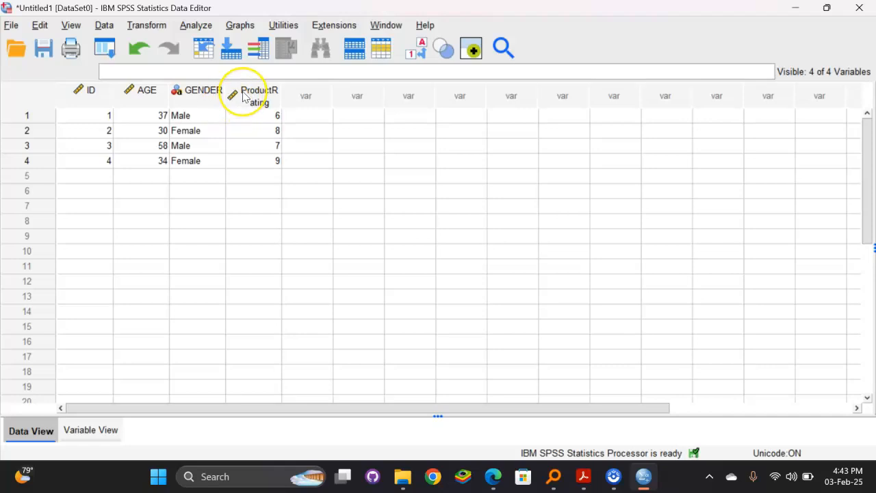
mouse_move(244, 96)
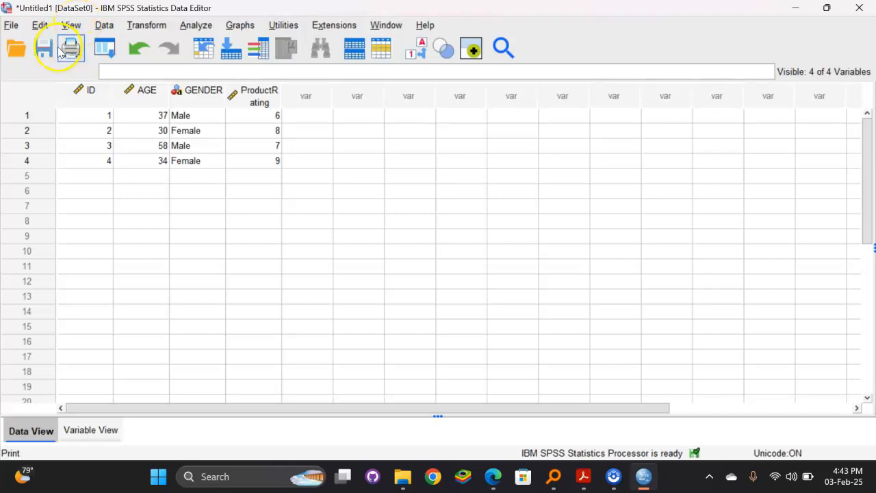
Step: Start saving the dataset under a new name, with Desktop as the save location
click(11, 25)
click(267, 342)
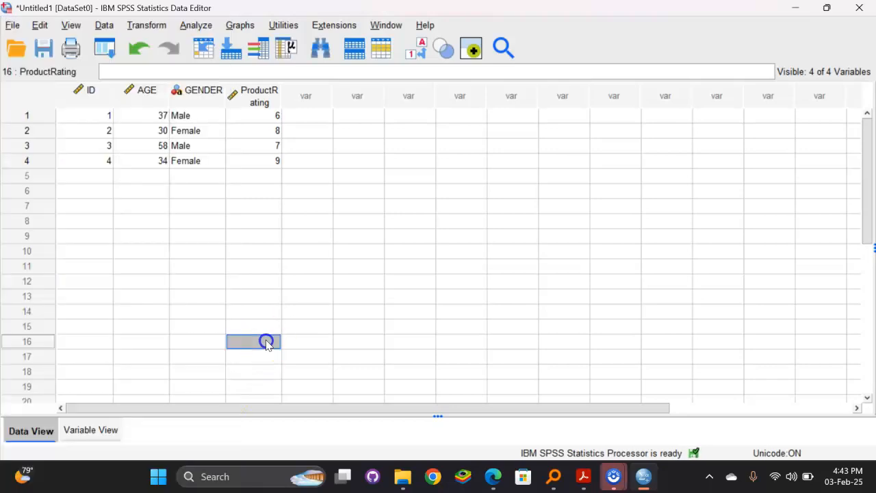
click(11, 26)
mouse_move(11, 25)
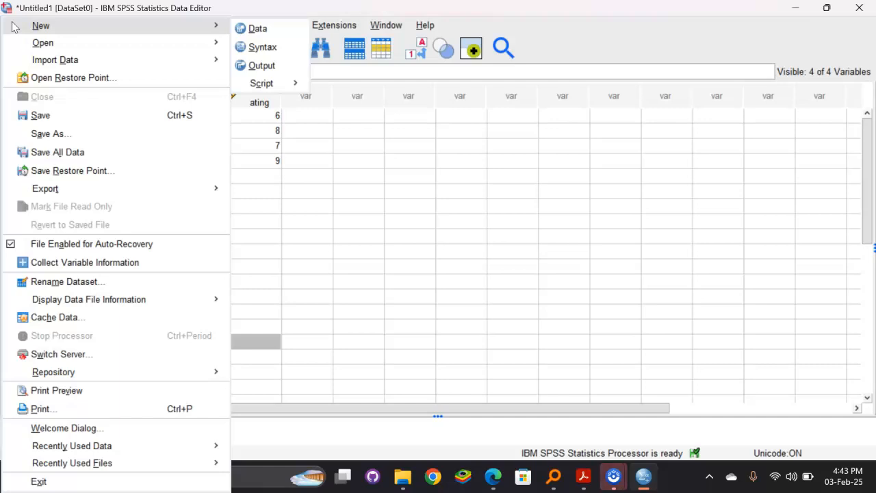
click(65, 134)
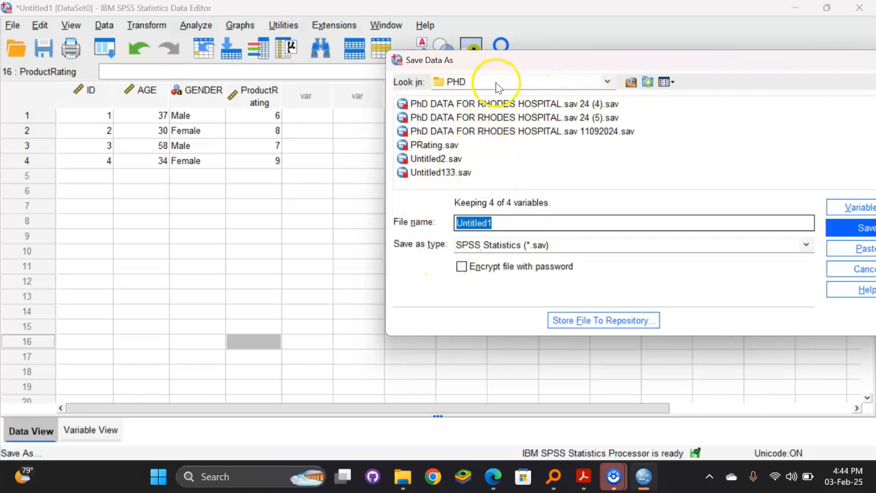
click(607, 81)
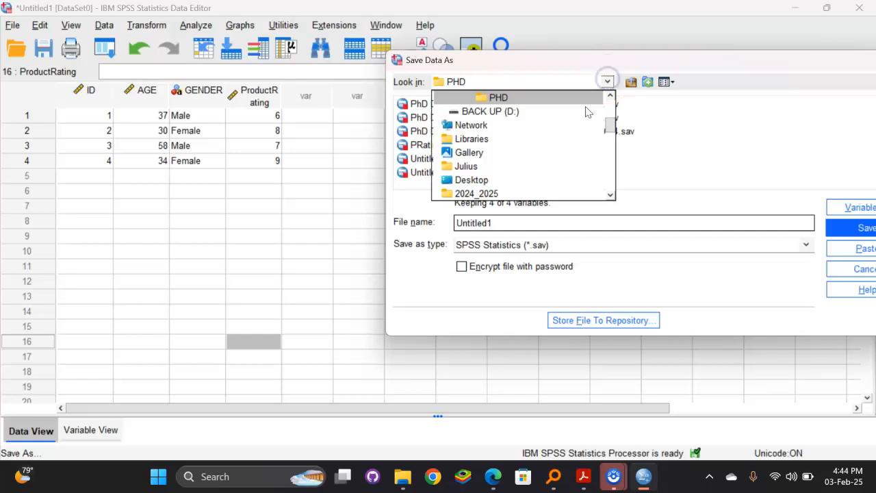
click(481, 180)
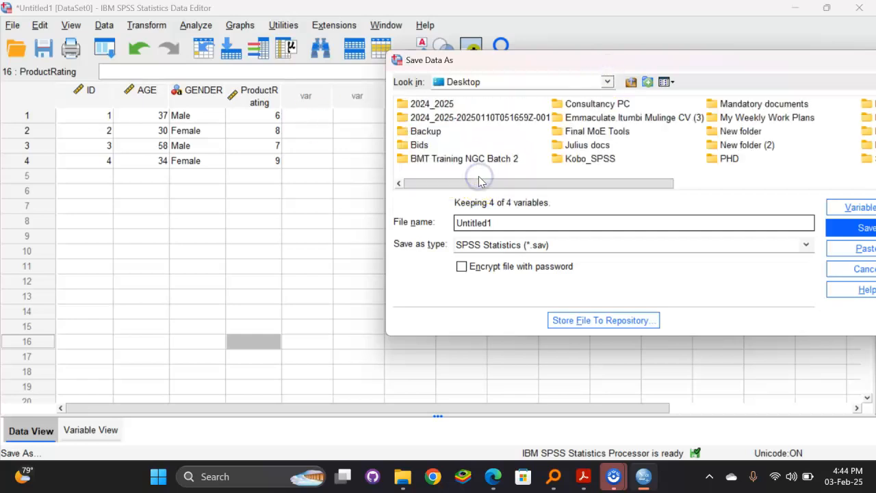
Step: Create a new folder named SPSS DATA on the Desktop from within the save dialog
click(497, 223)
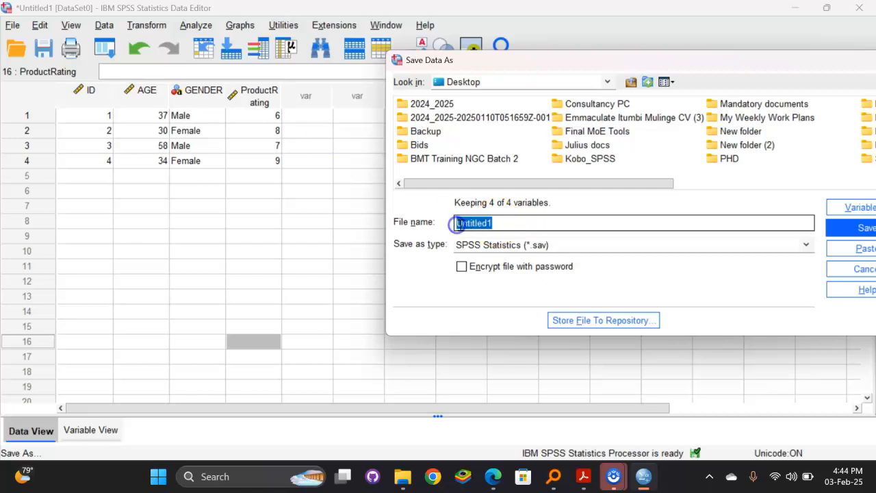
scroll(415, 160, right, 5)
click(720, 157)
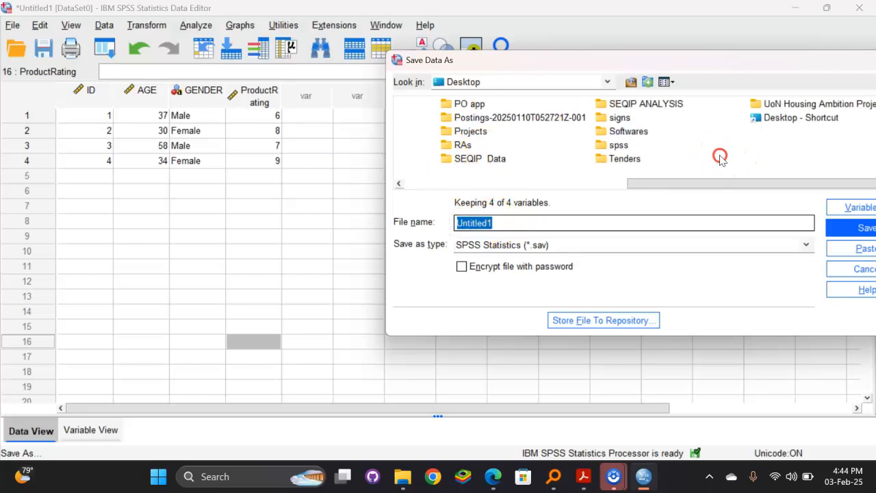
mouse_move(736, 170)
click(745, 201)
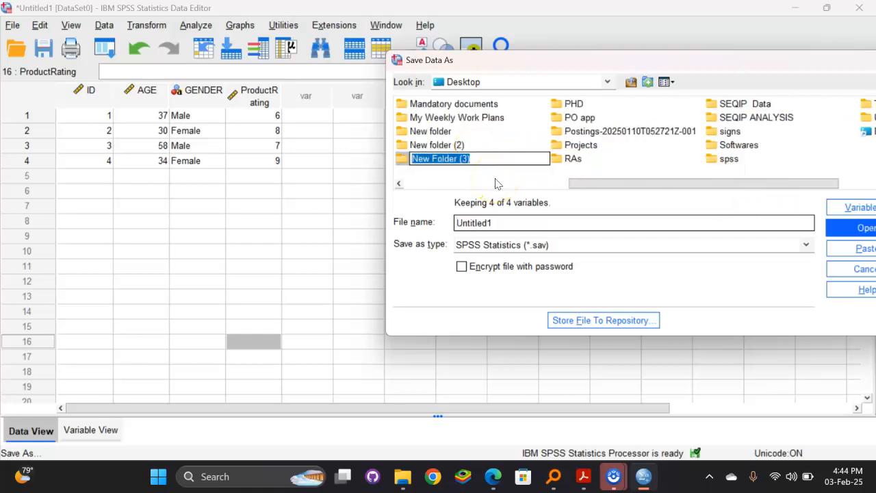
text(SPSS DATA)
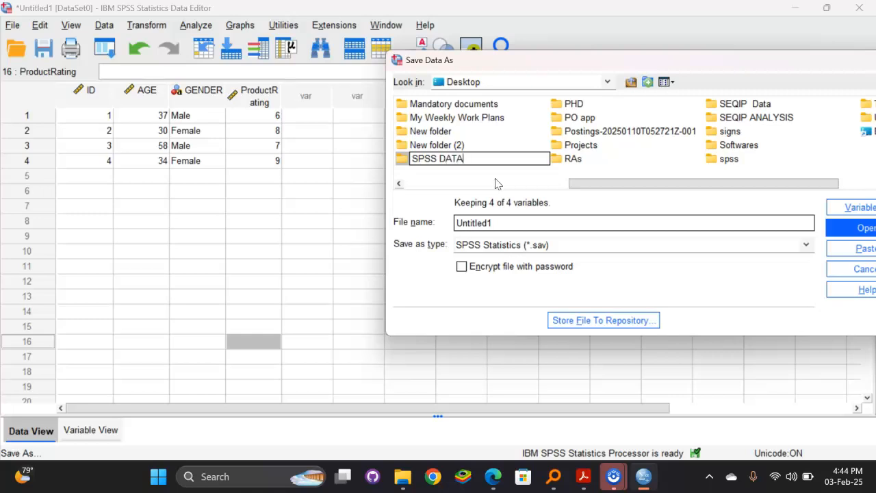
click(787, 156)
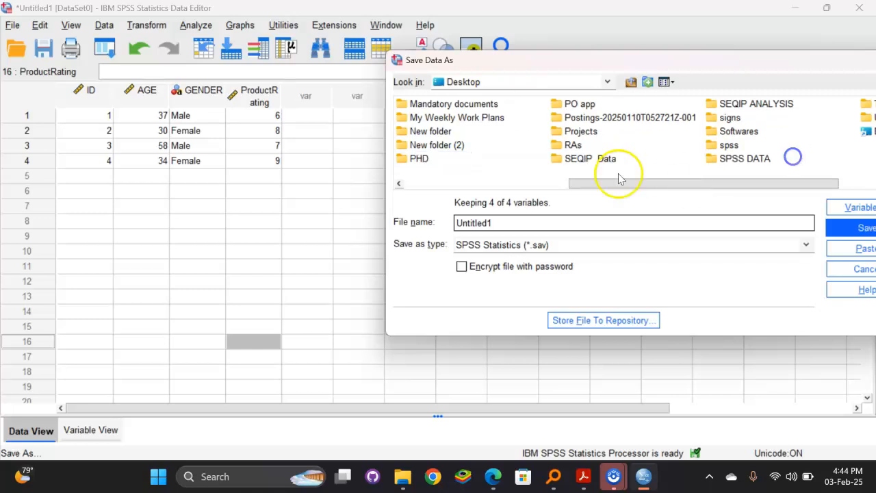
Step: Set the data file's name to Productrating.sav
drag(499, 224, 448, 218)
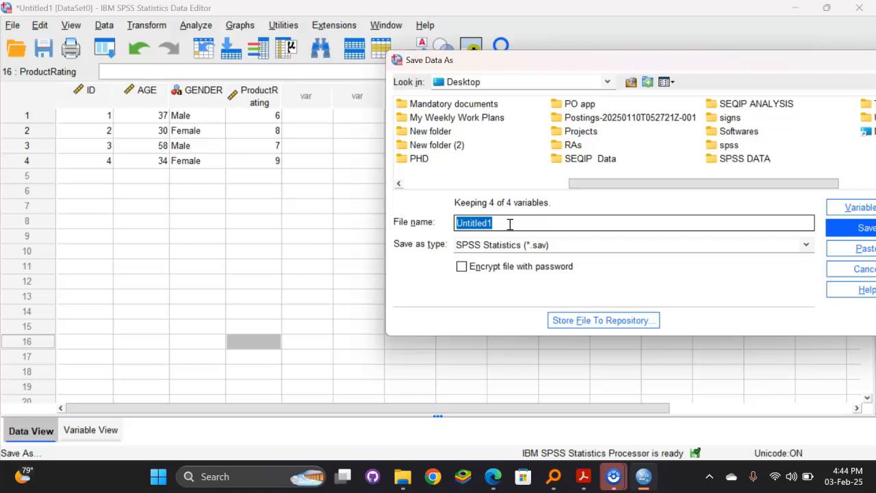
text(P)
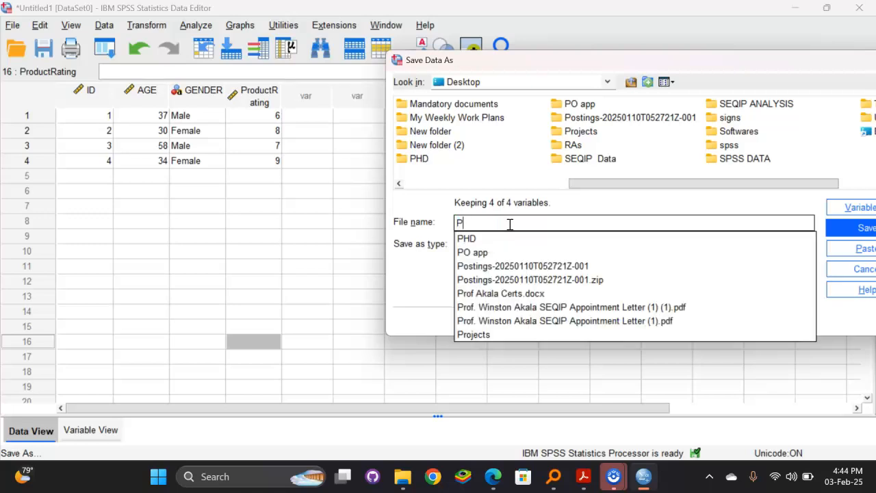
text(rou)
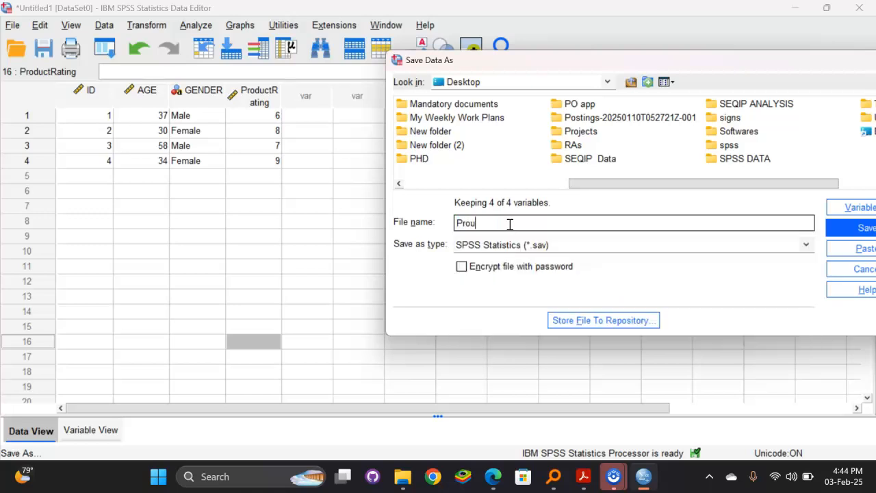
key(BackSpace)
text(ductrating.sav)
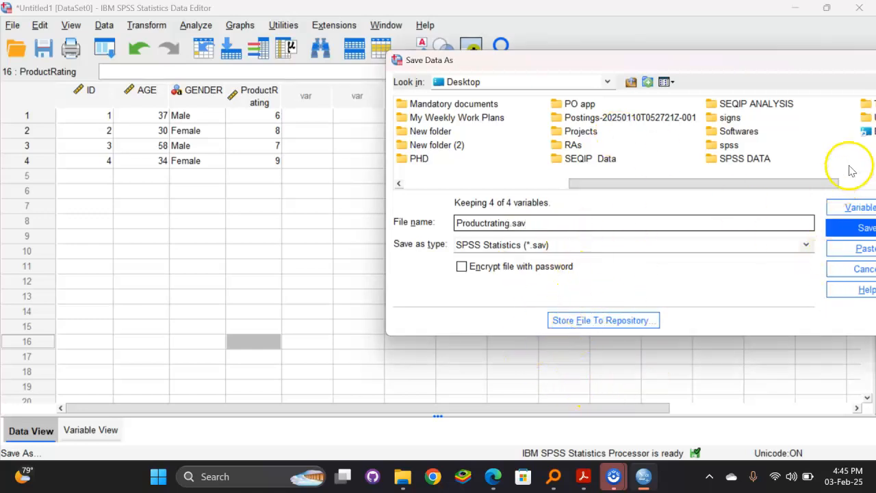
Step: Save the data file in the SPSS DATA folder and select the save command's log in the output
drag(704, 60, 560, 69)
click(580, 170)
double_click(580, 170)
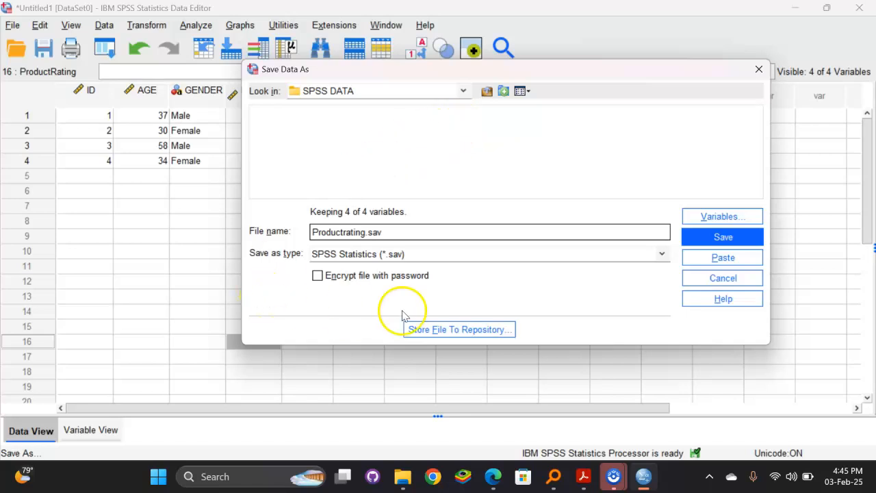
click(730, 245)
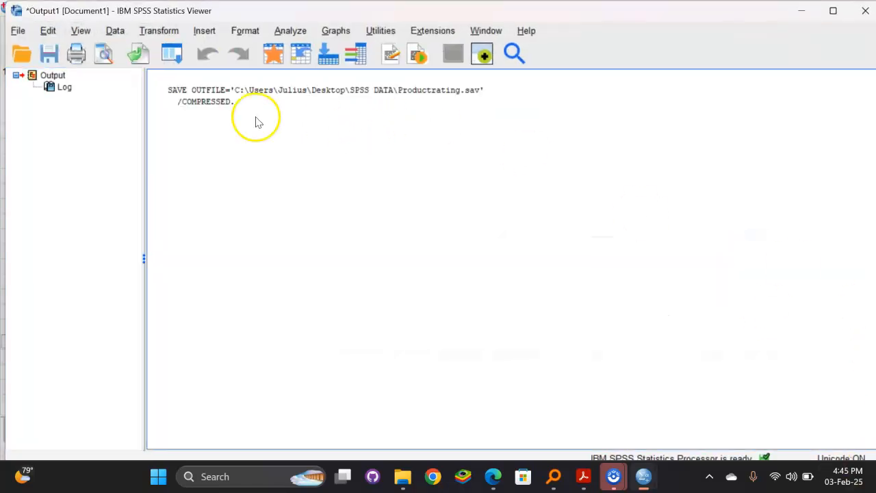
click(210, 98)
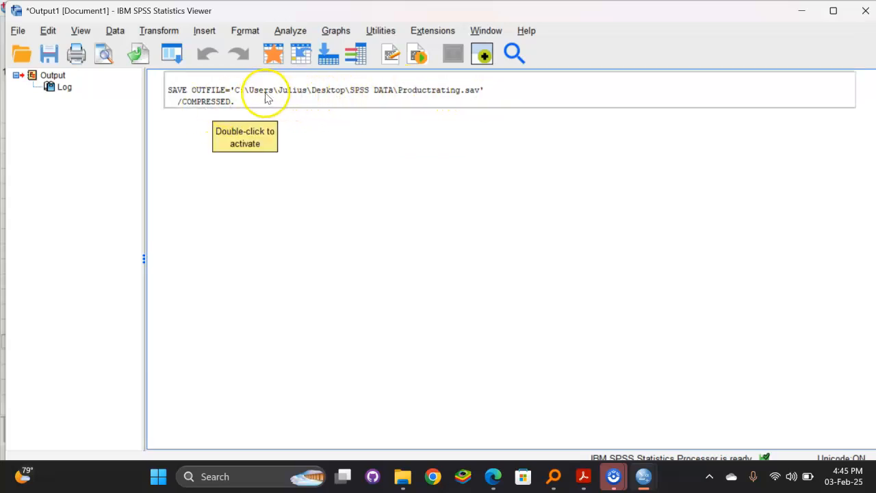
click(371, 90)
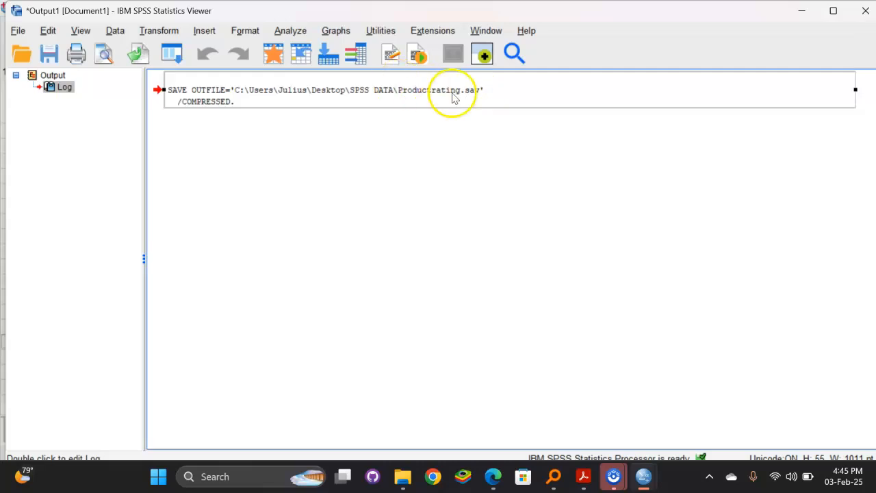